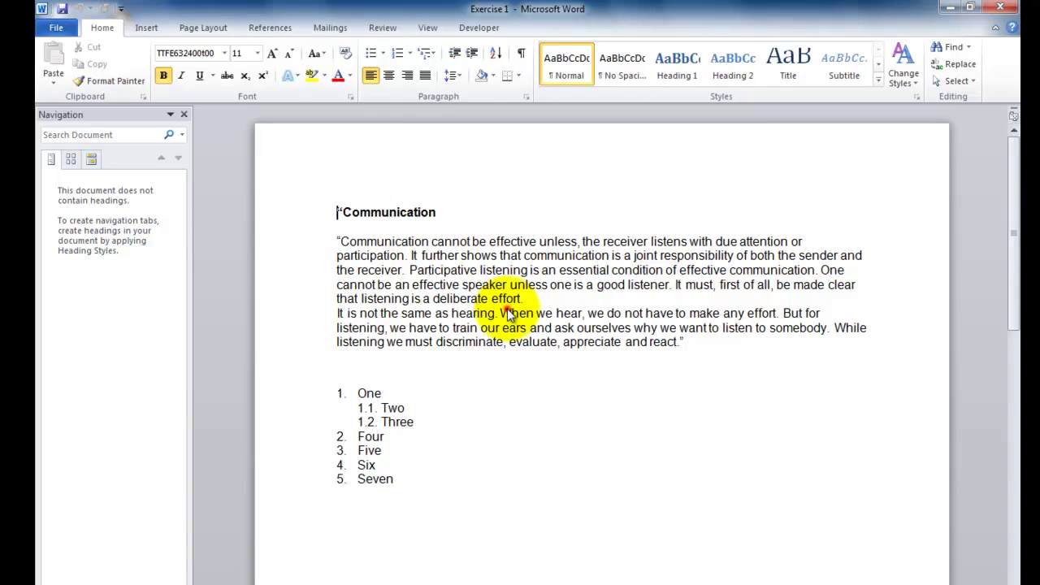
pyautogui.scroll(-8, 506, 309)
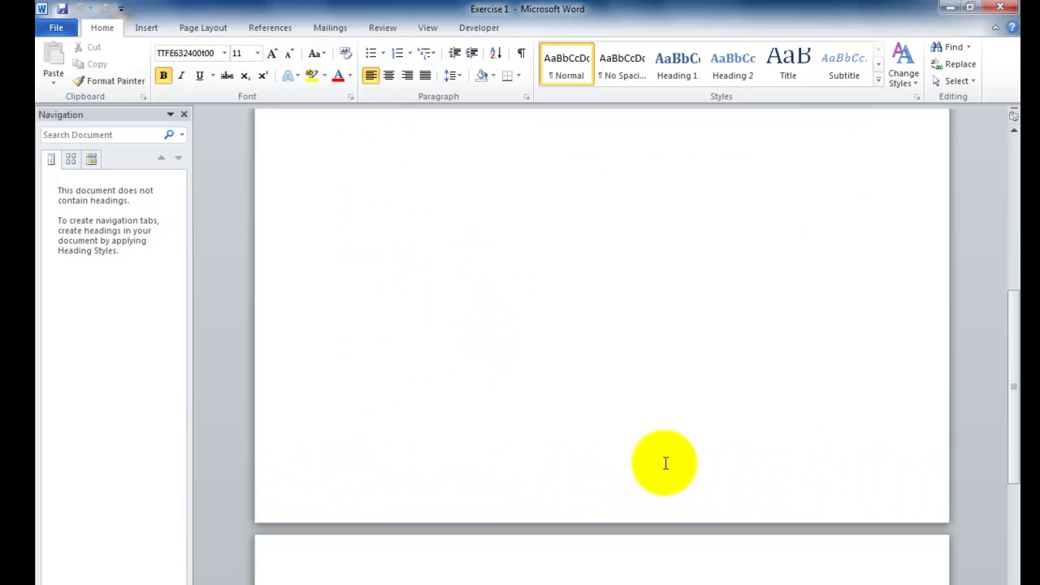
pyautogui.scroll(8, 588, 456)
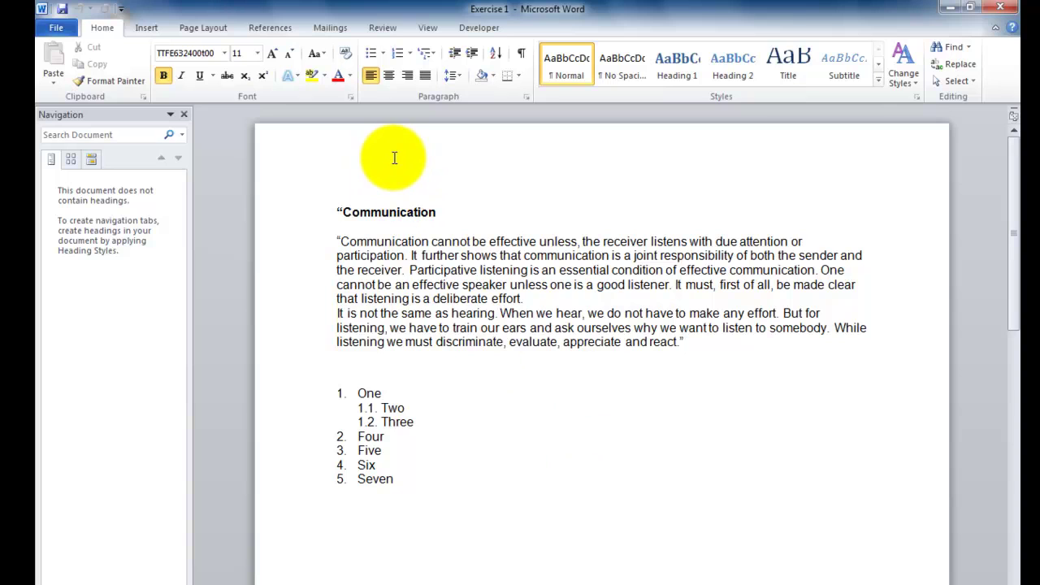
pyautogui.doubleClick(394, 158)
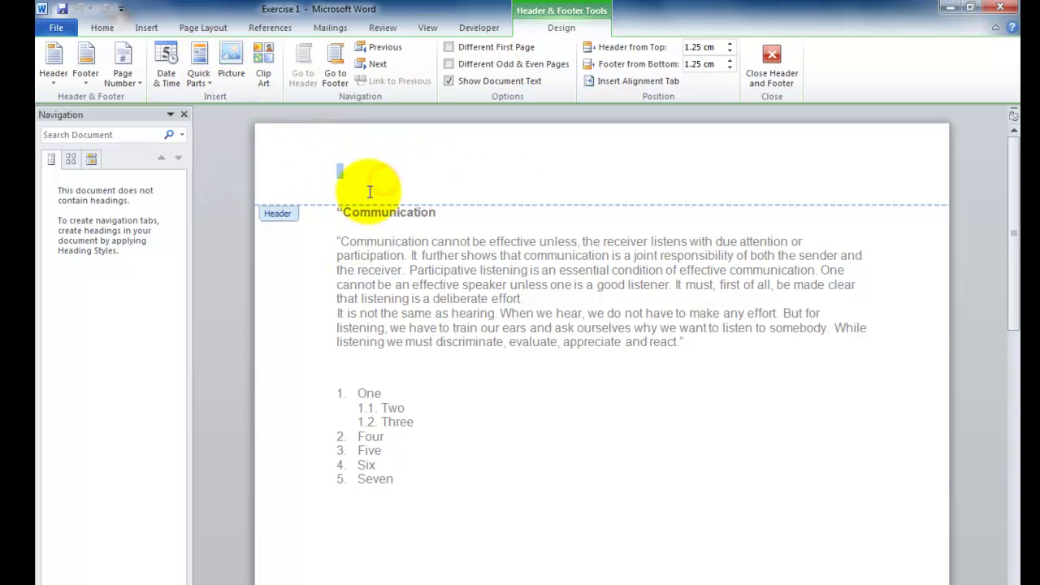
pyautogui.doubleClick(539, 450)
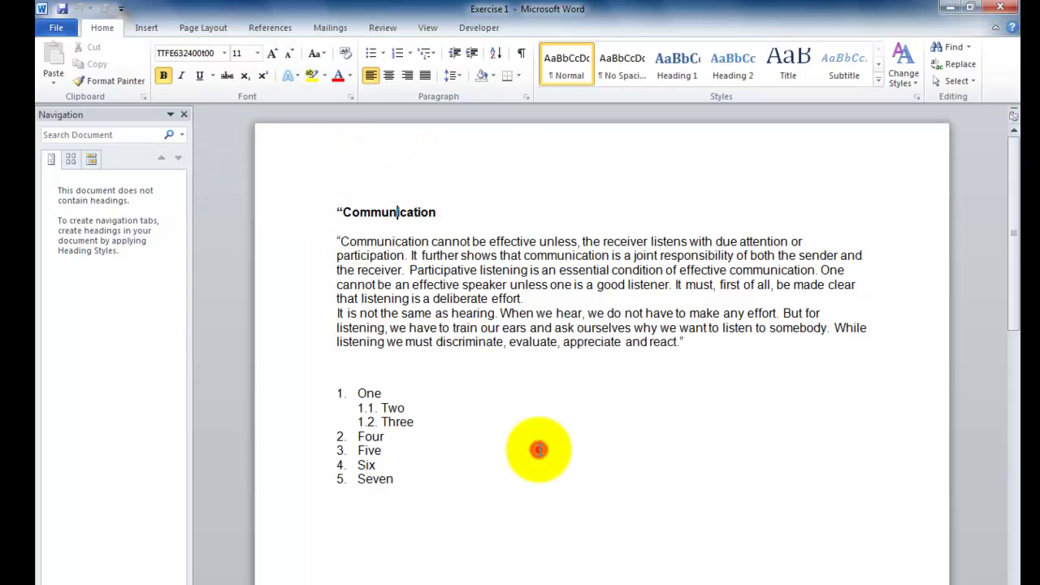
pyautogui.click(333, 209)
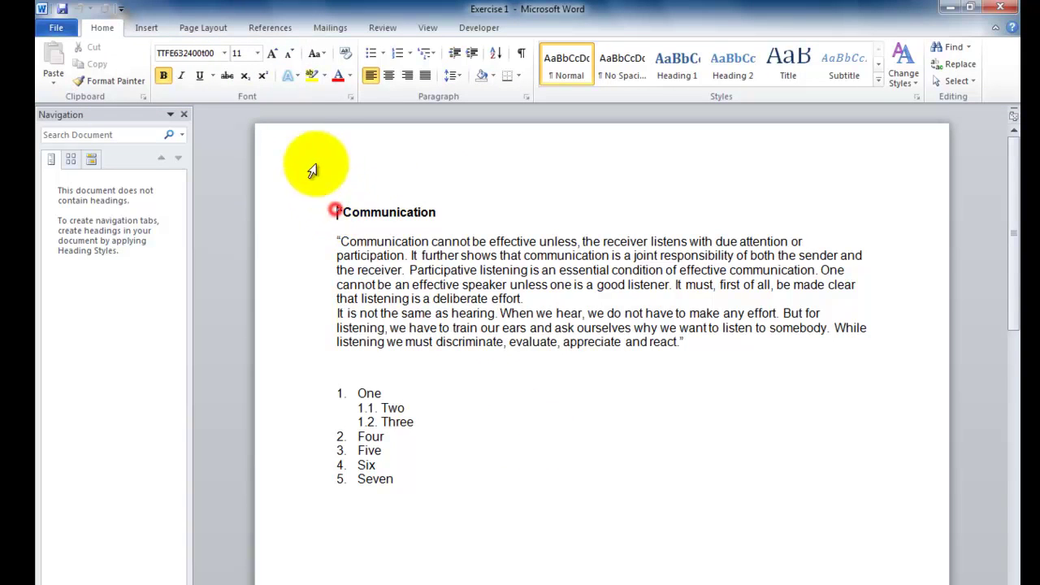
pyautogui.click(149, 30)
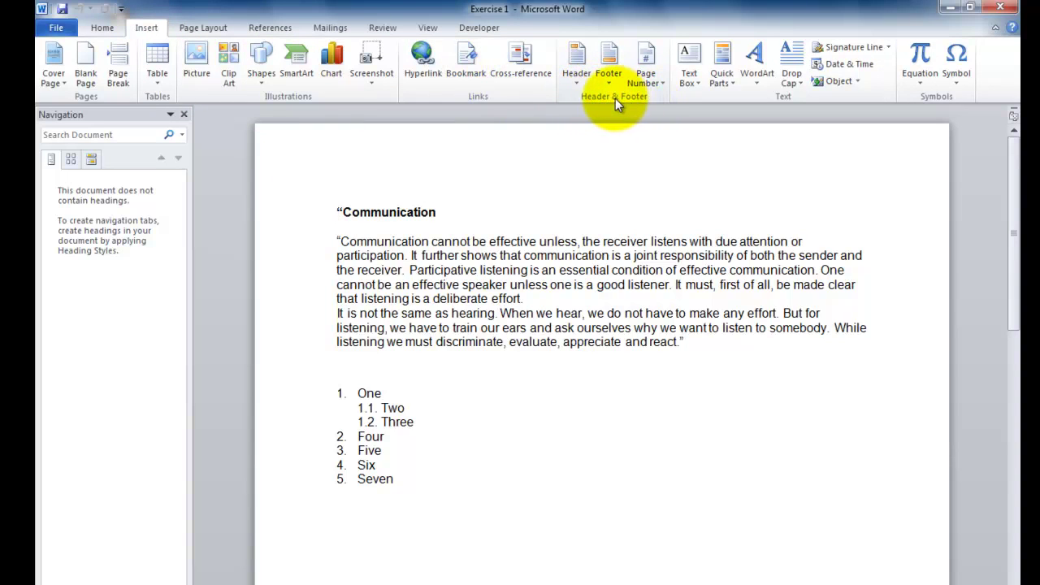
pyautogui.click(577, 70)
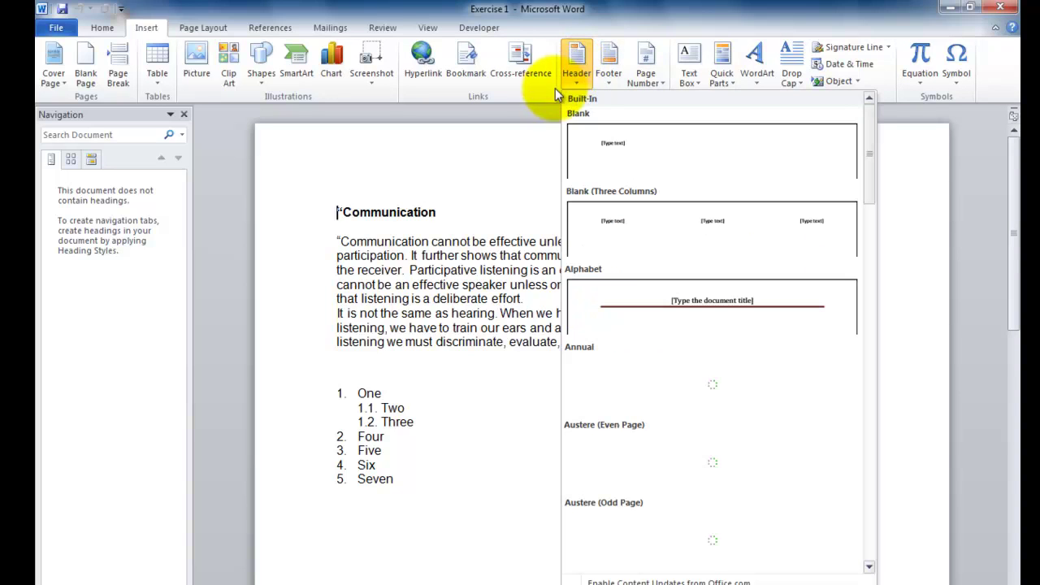
pyautogui.click(335, 213)
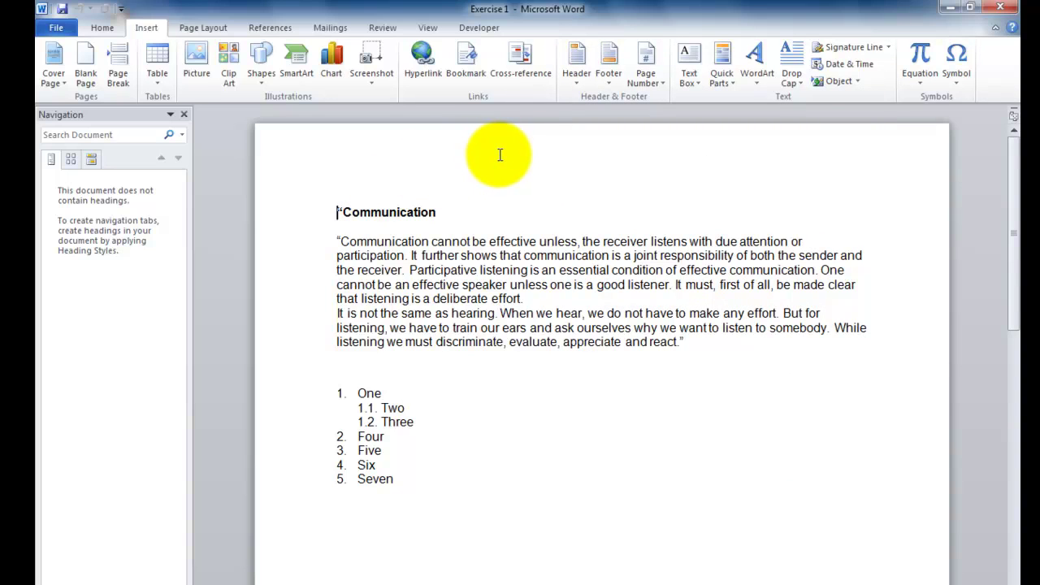
pyautogui.doubleClick(409, 154)
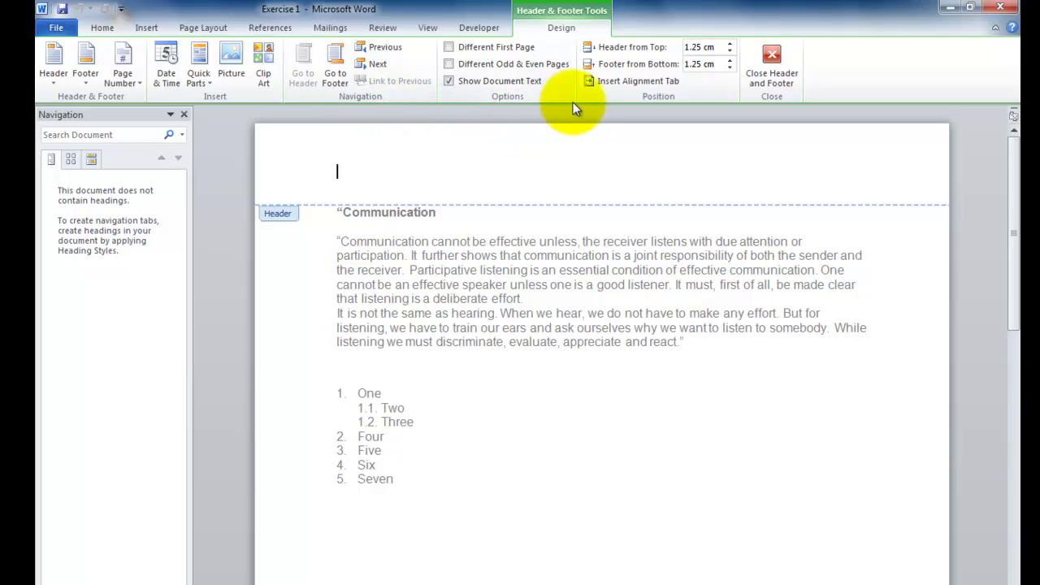
pyautogui.click(771, 79)
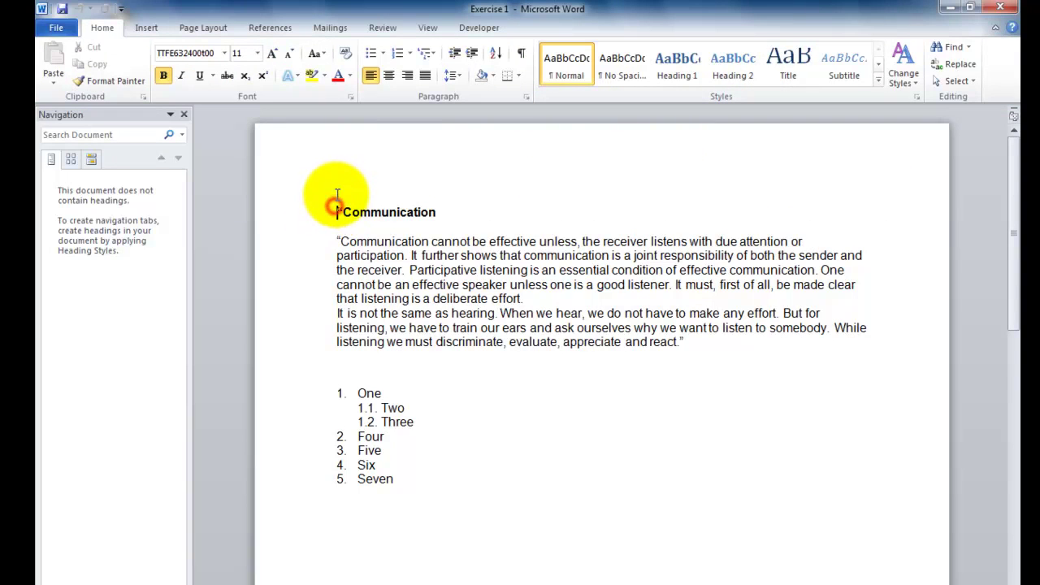
# Open the first page's header for editing and insert the built-in Alphabet header design.
pyautogui.doubleClick(381, 150)
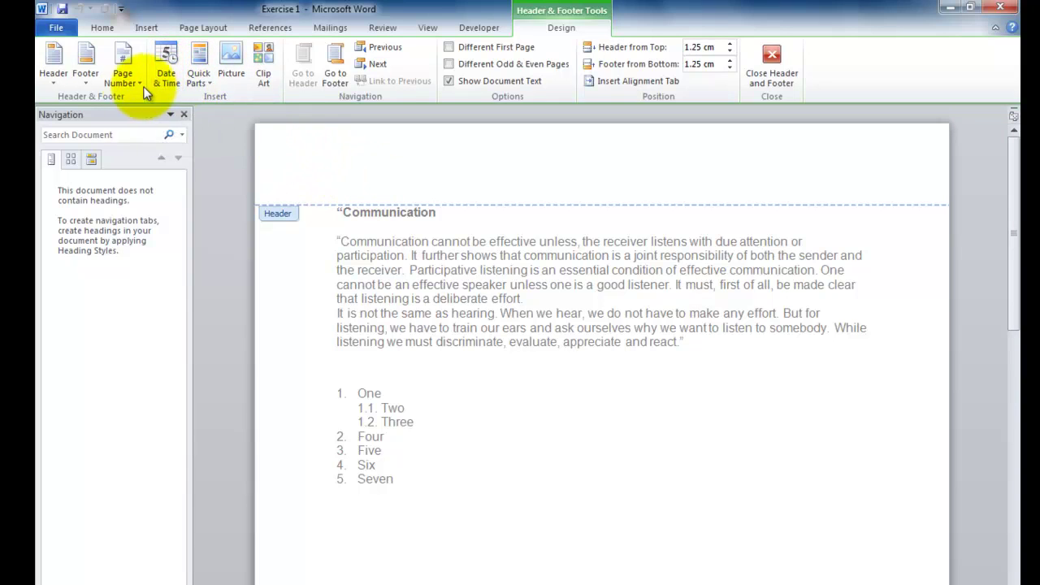
pyautogui.click(53, 84)
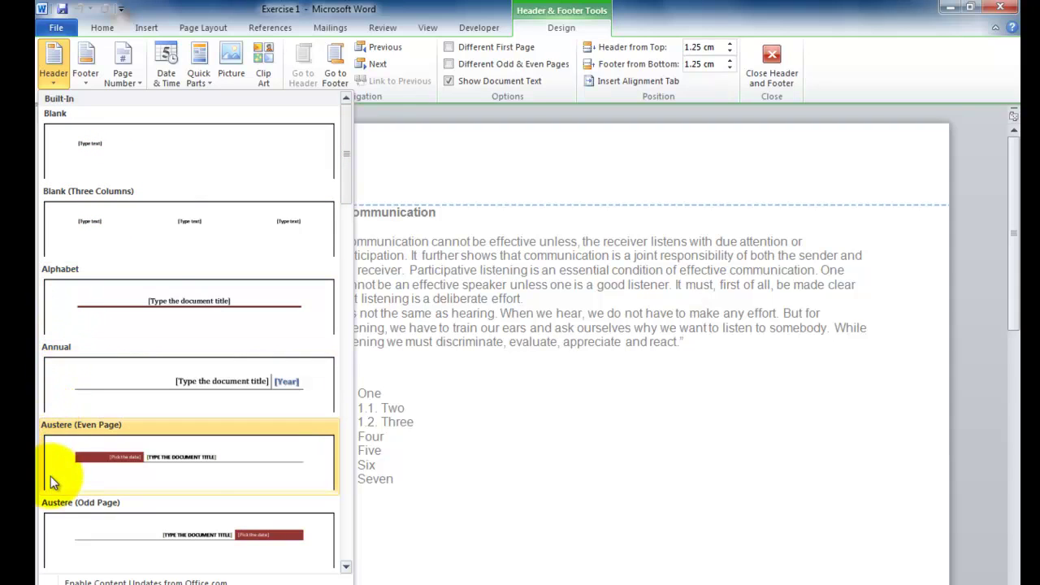
pyautogui.click(101, 306)
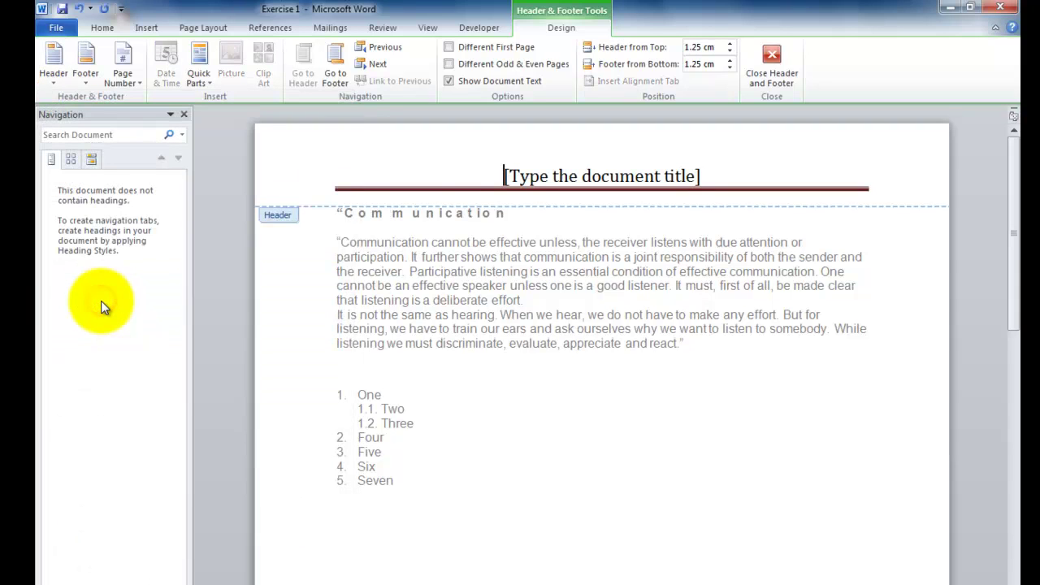
# Fill in the header's document title placeholder with "Mcrosoft Office 2010".
pyautogui.click(506, 178)
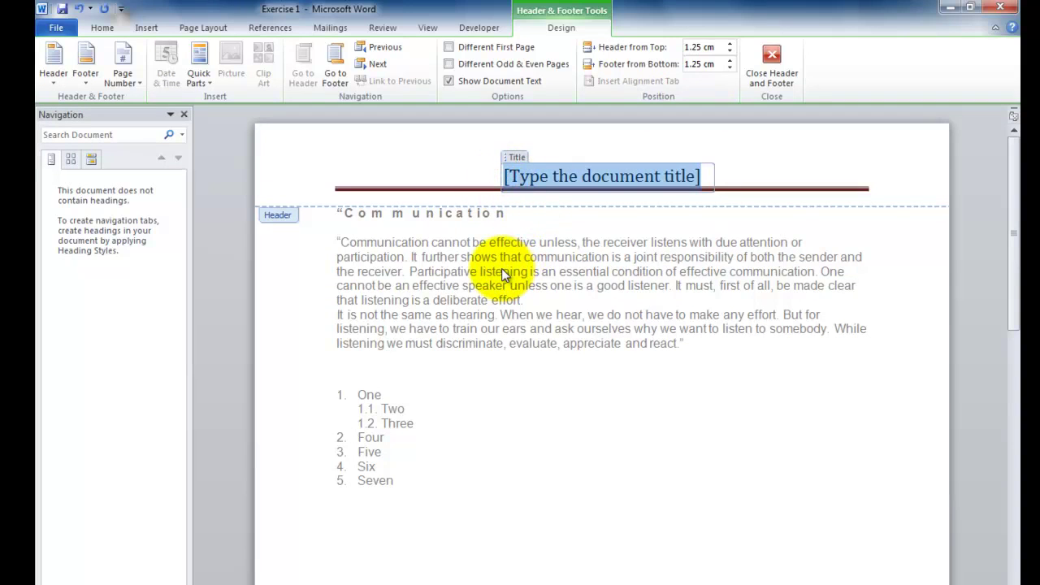
pyautogui.write('MI')
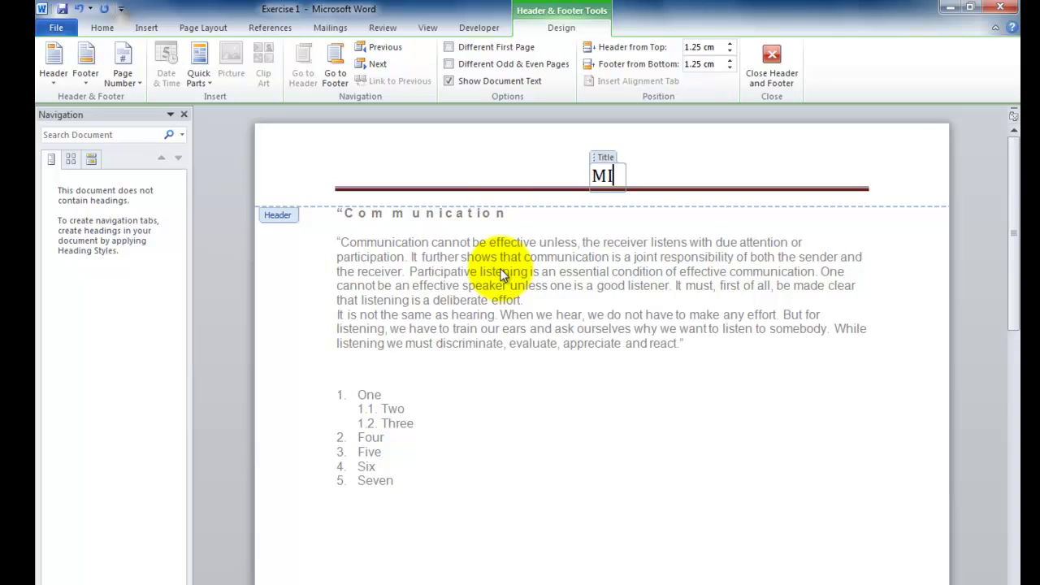
pyautogui.press('BackSpace')
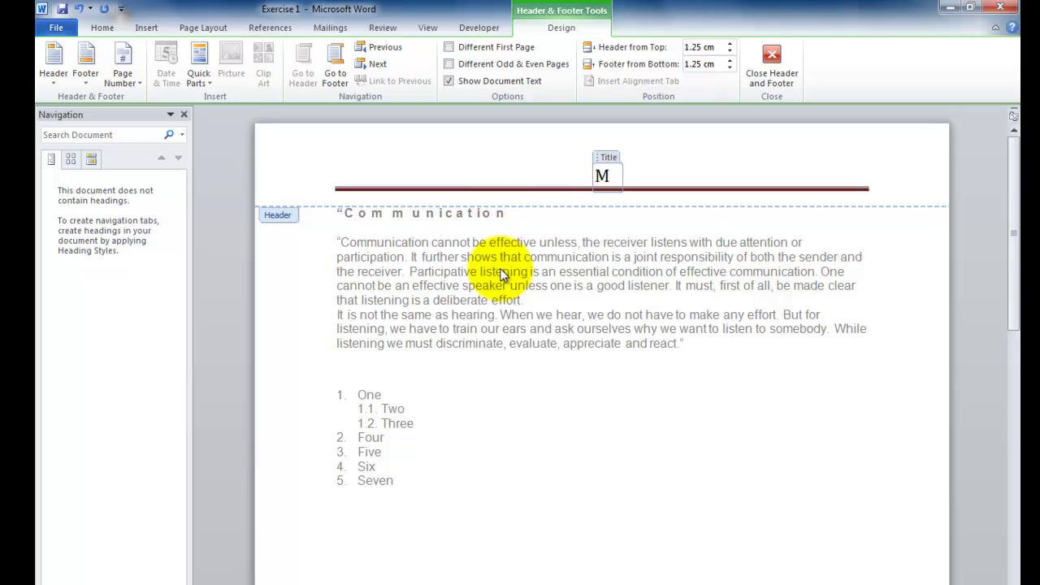
pyautogui.write('cro')
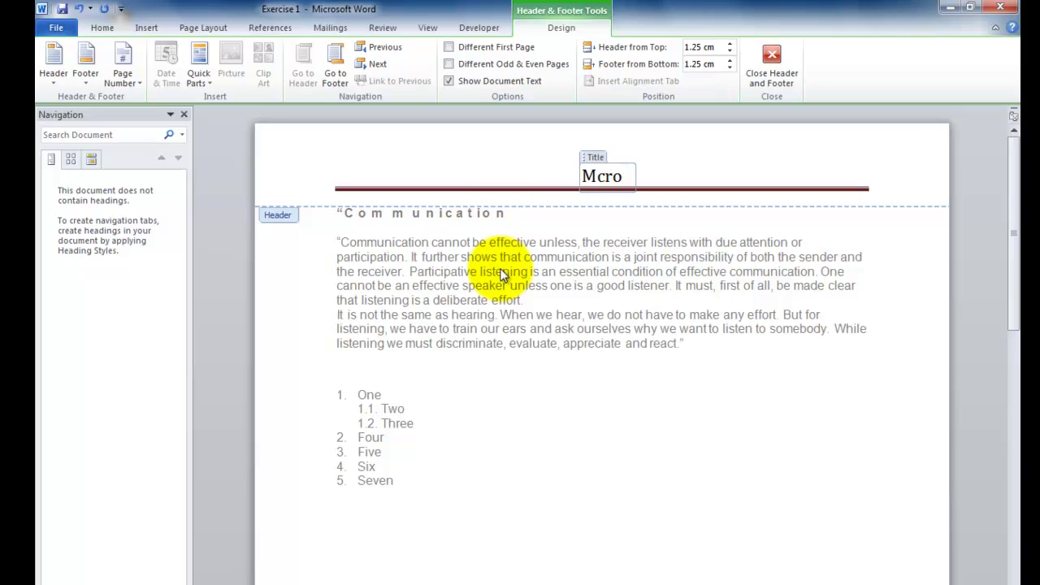
pyautogui.write('soft')
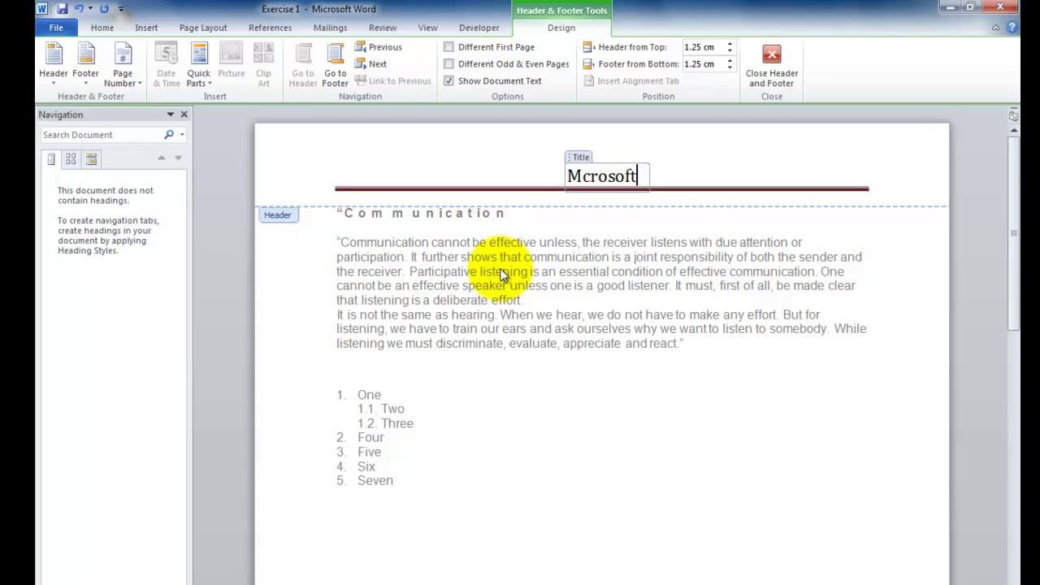
pyautogui.write(' O')
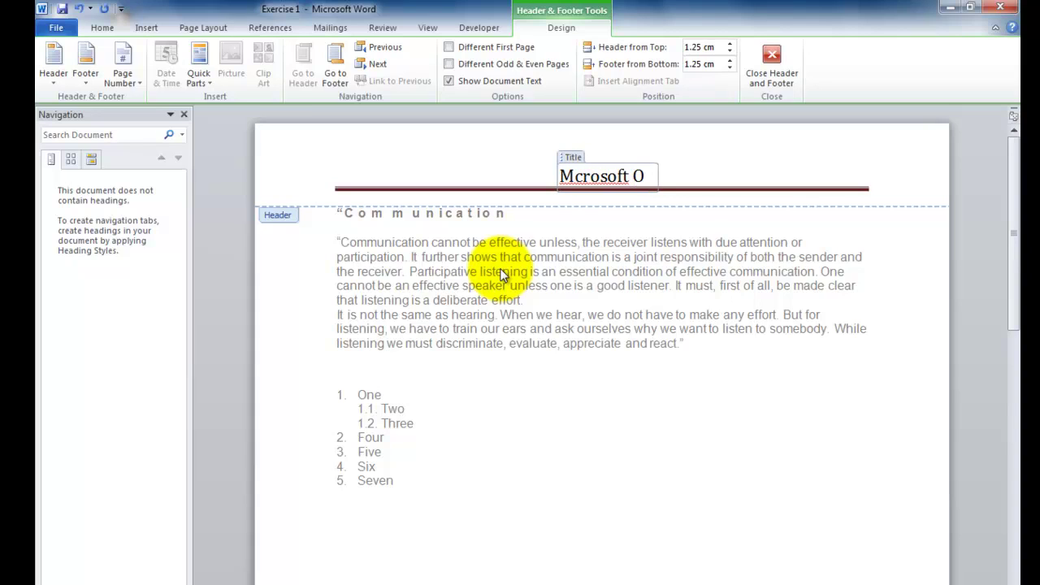
pyautogui.write('ffice')
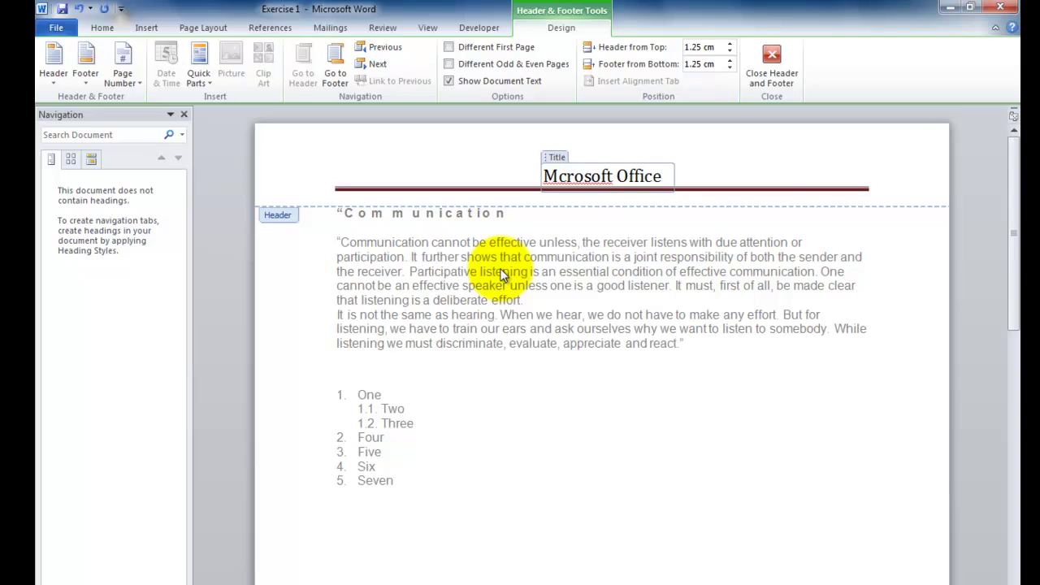
pyautogui.write(' 2010')
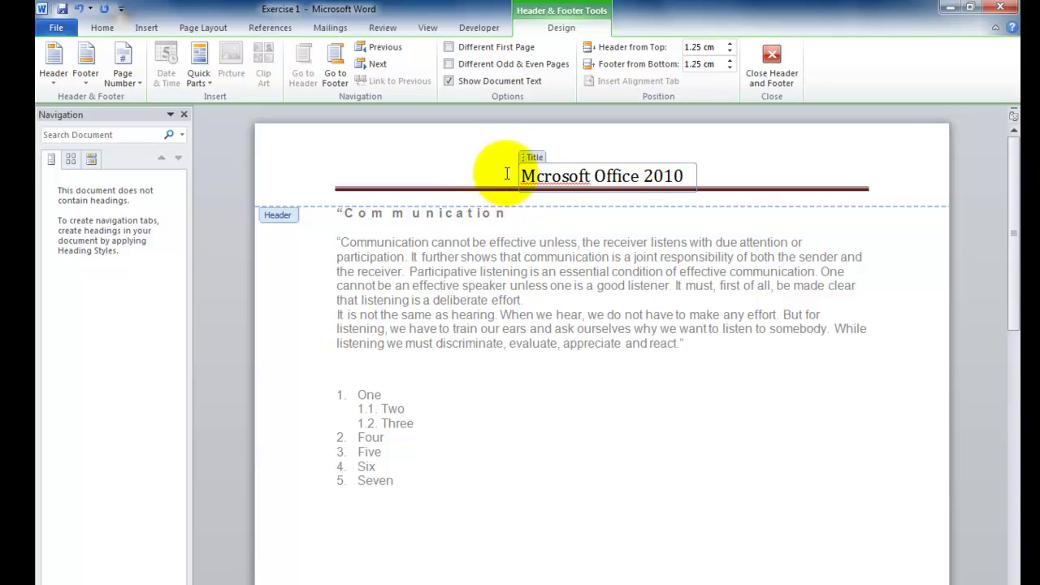
pyautogui.click(435, 175)
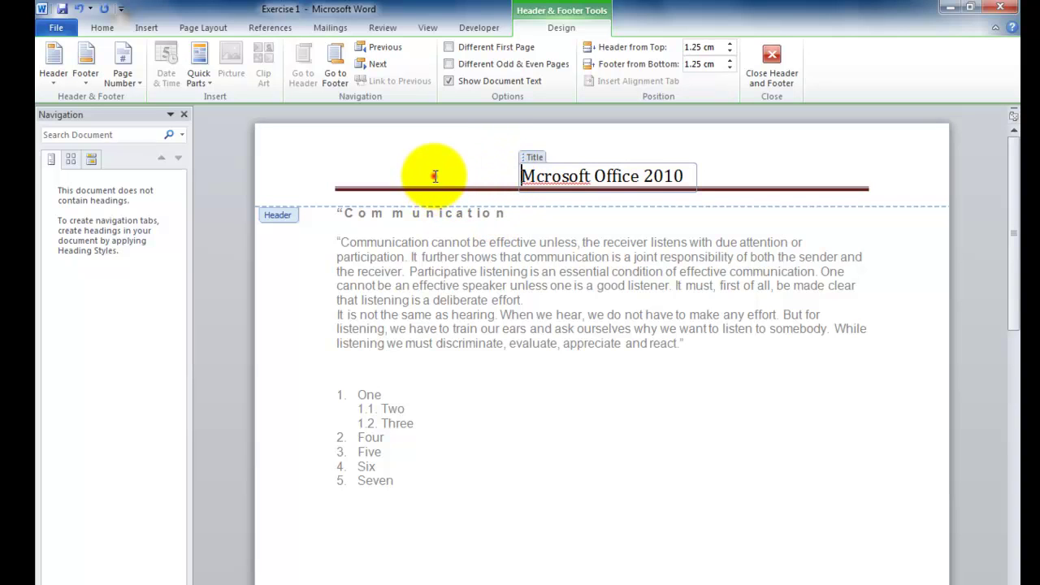
# Switch from the header to the first page's footer and place the cursor there for editing.
pyautogui.scroll(-6, 429, 179)
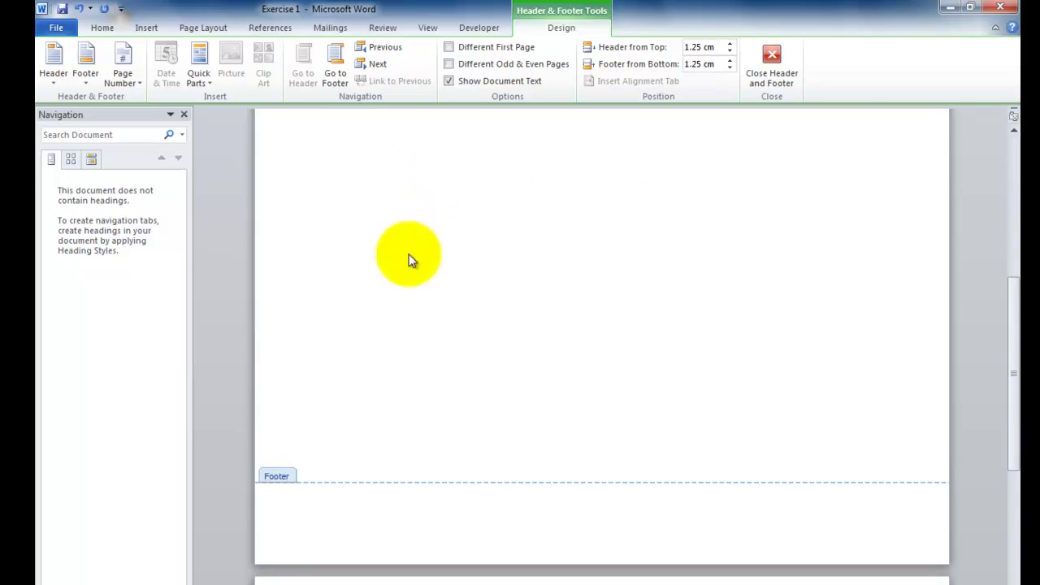
pyautogui.scroll(1, 370, 318)
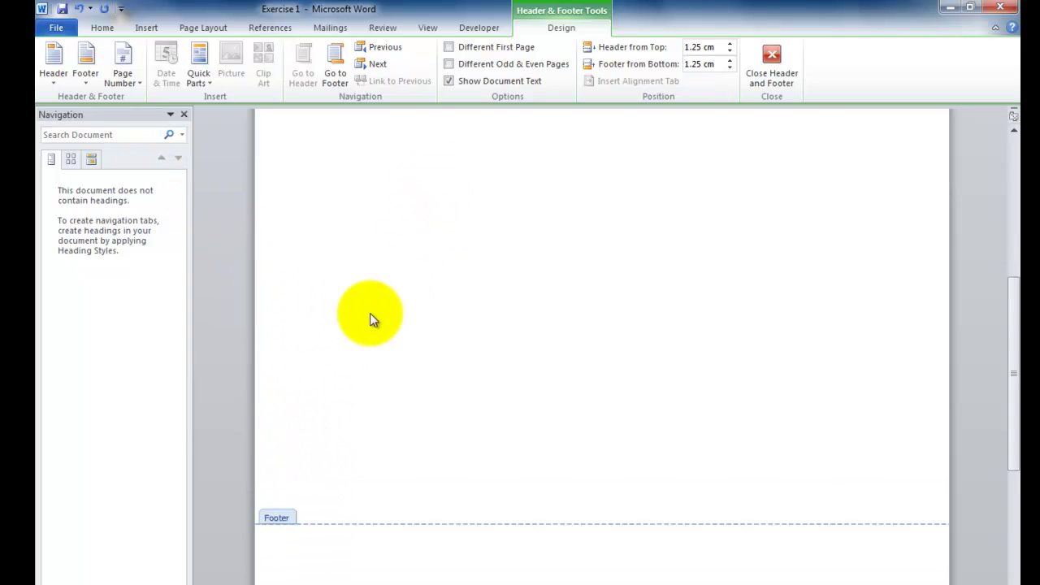
pyautogui.scroll(6, 370, 313)
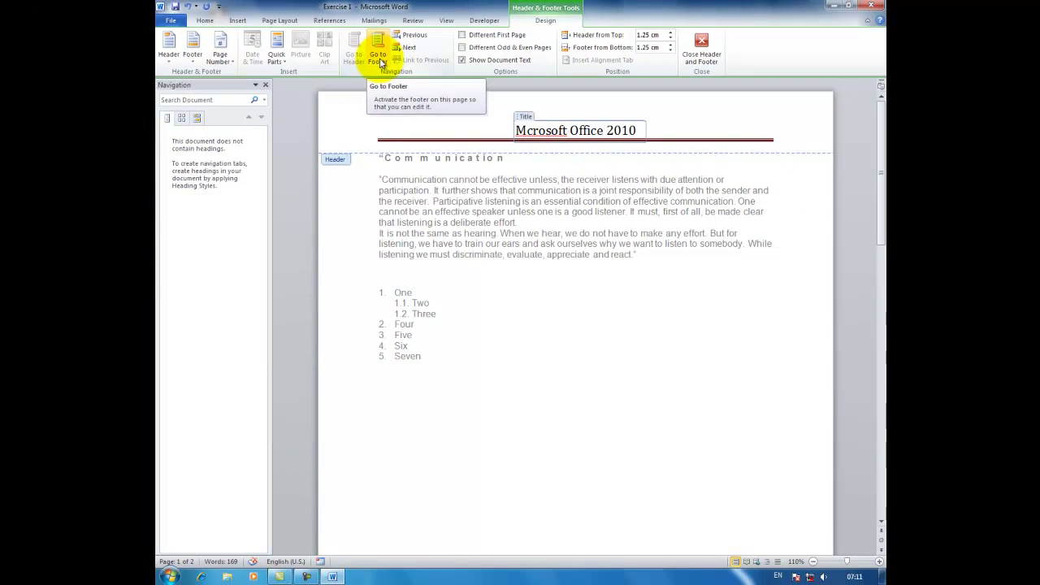
pyautogui.click(379, 61)
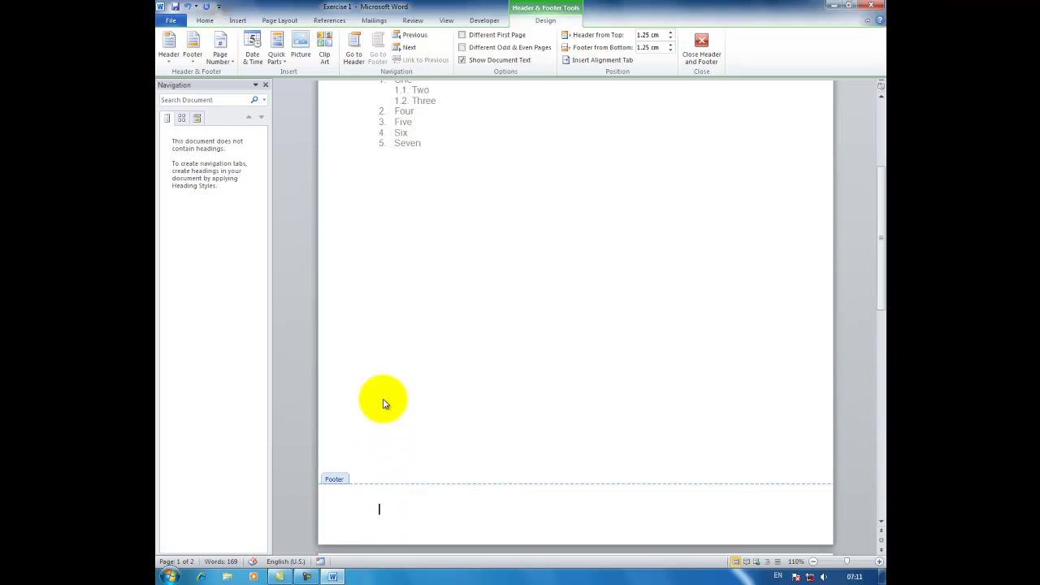
pyautogui.click(355, 65)
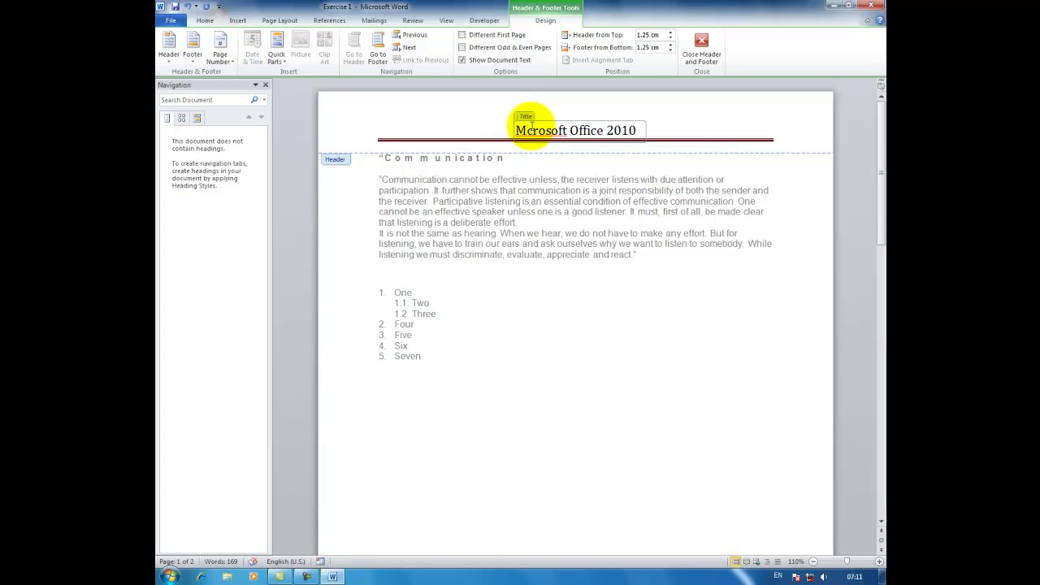
pyautogui.click(376, 54)
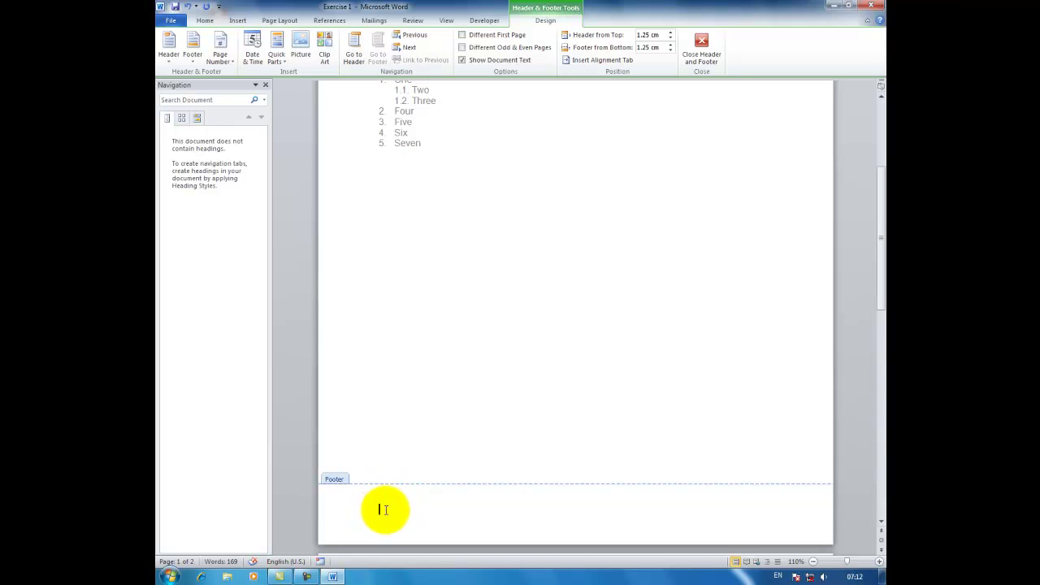
pyautogui.click(234, 65)
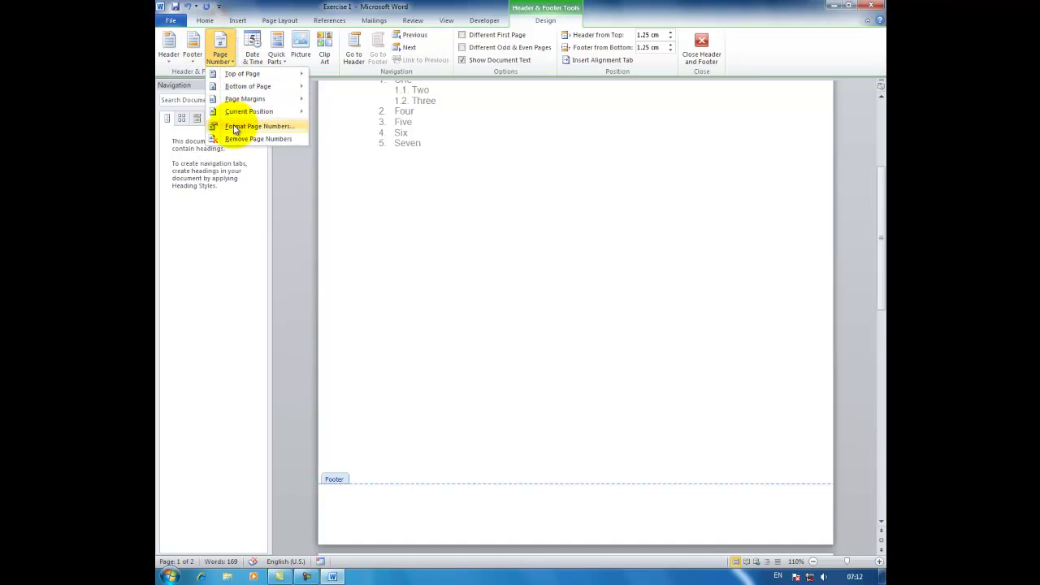
pyautogui.moveTo(242, 75)
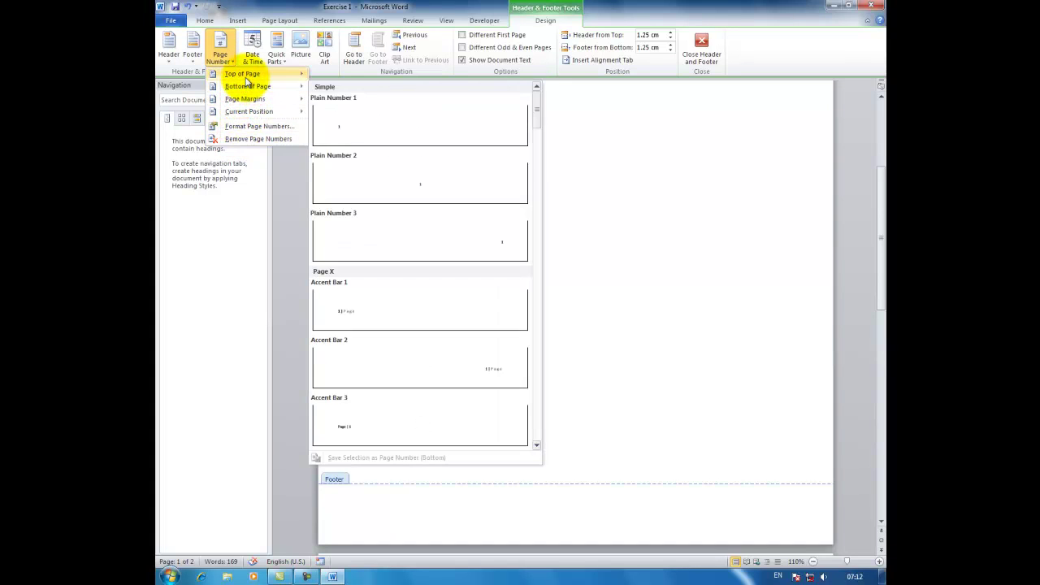
pyautogui.moveTo(248, 79)
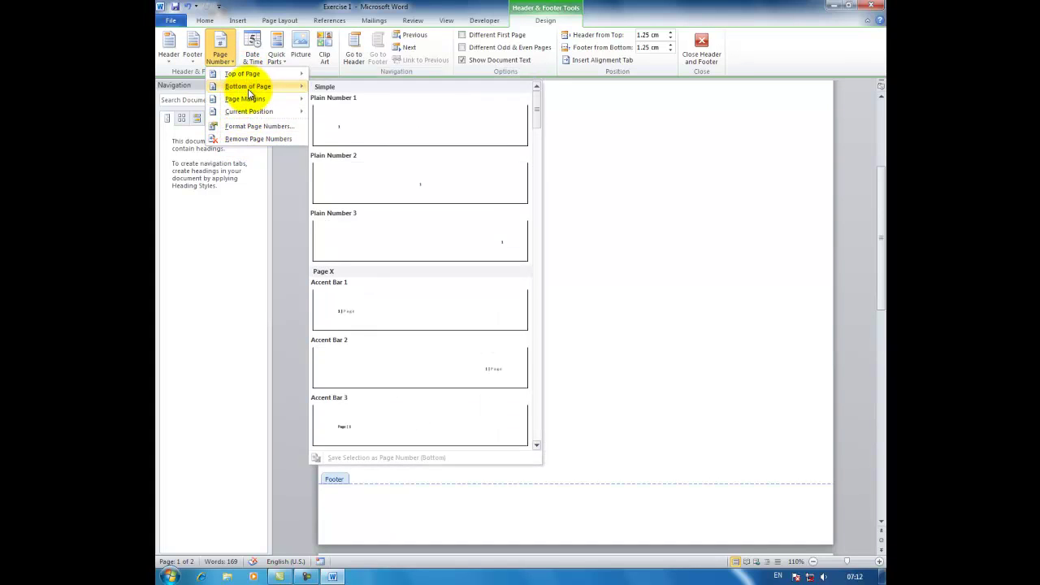
pyautogui.moveTo(246, 99)
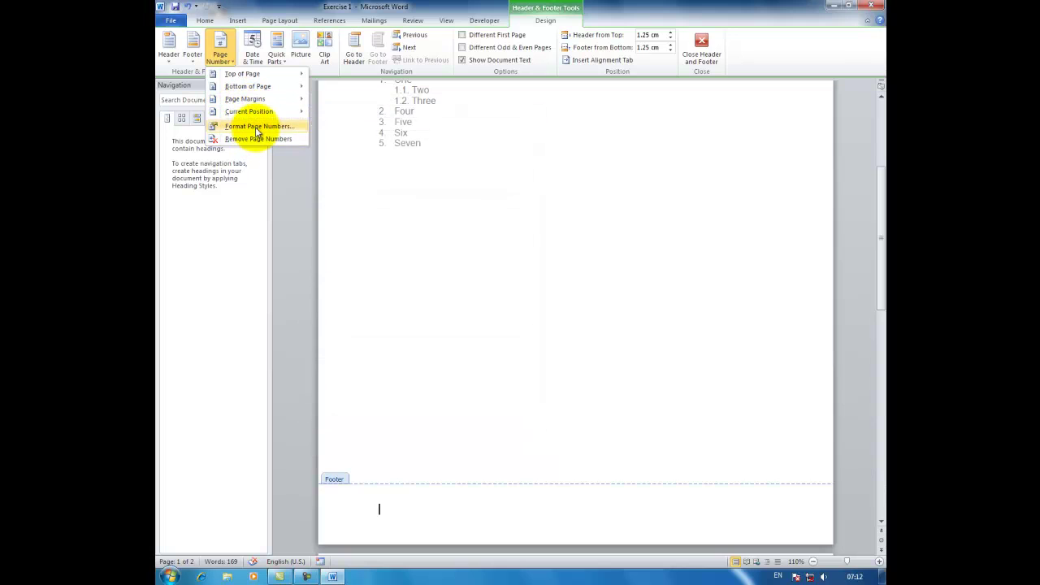
pyautogui.click(330, 77)
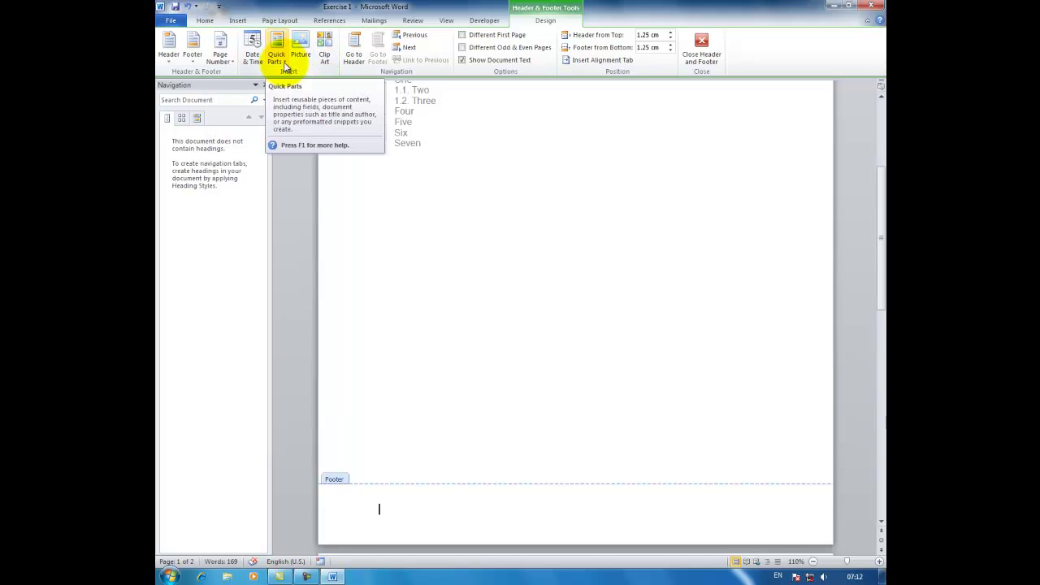
# Open the Field dialog from Quick Parts and examine the field types in the Date and Time category.
pyautogui.click(285, 68)
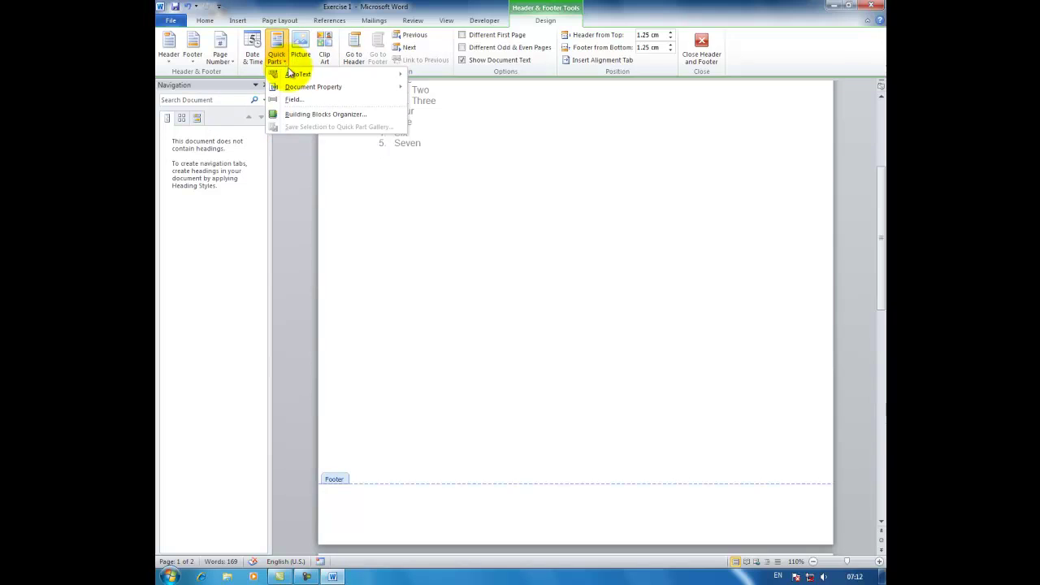
pyautogui.moveTo(296, 75)
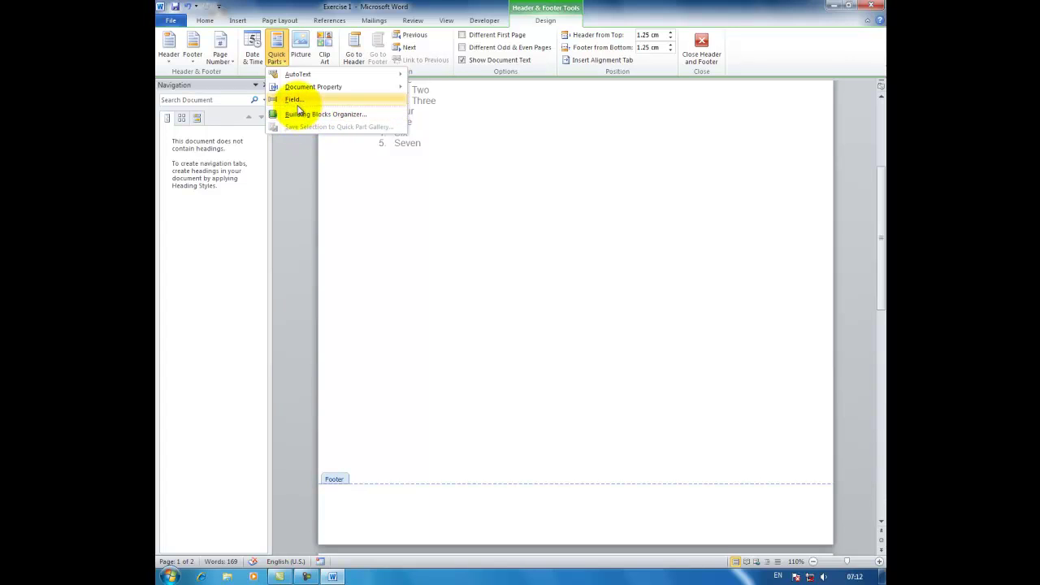
pyautogui.click(295, 100)
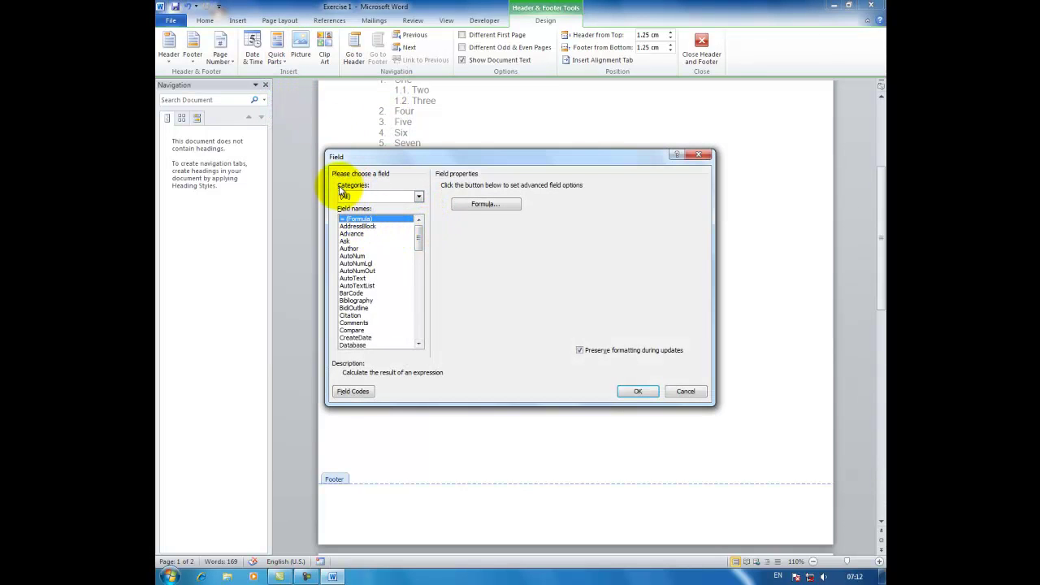
pyautogui.click(418, 196)
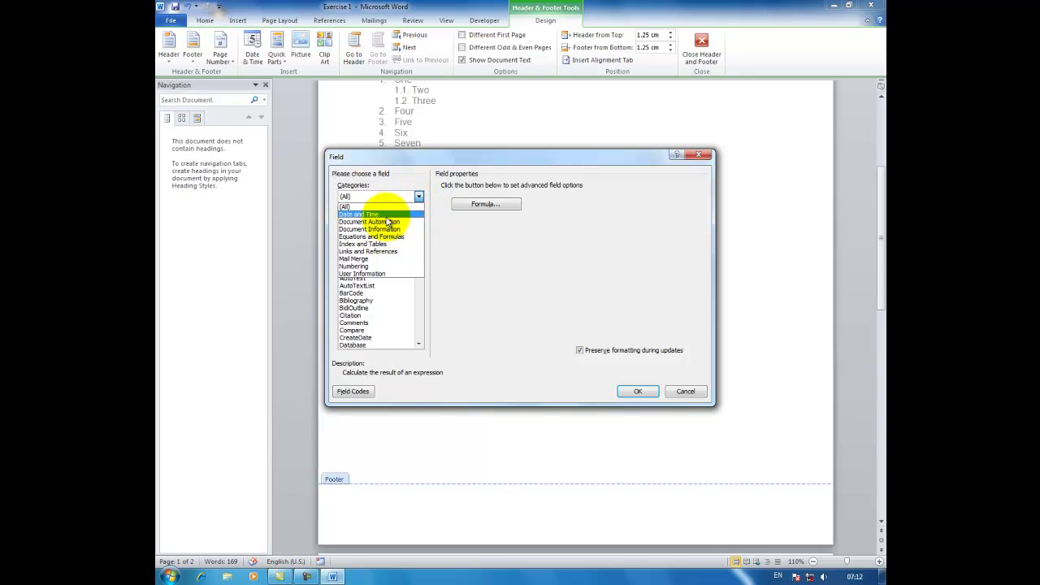
pyautogui.click(386, 215)
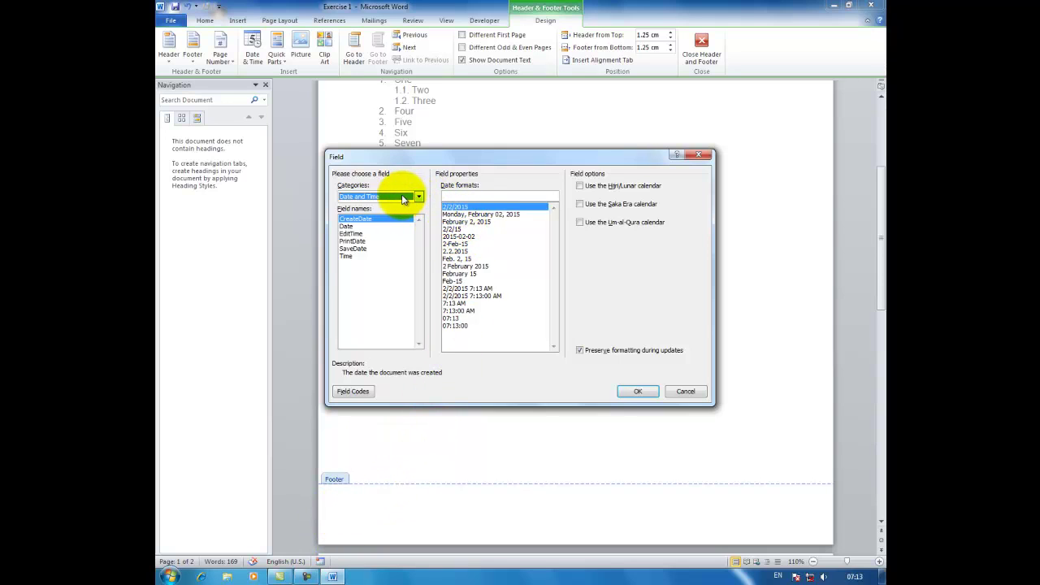
pyautogui.click(346, 227)
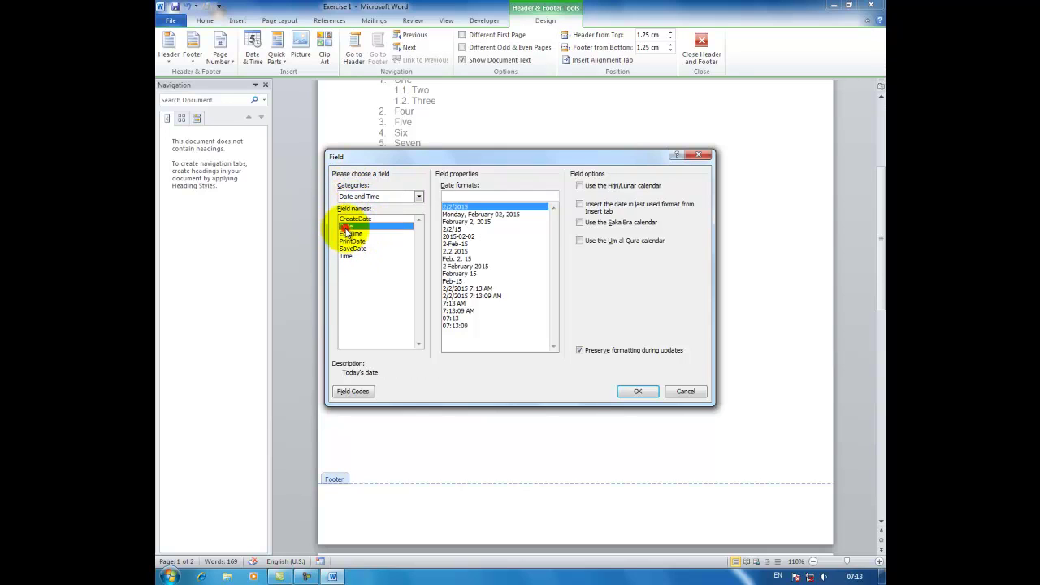
pyautogui.click(348, 235)
pyautogui.click(349, 242)
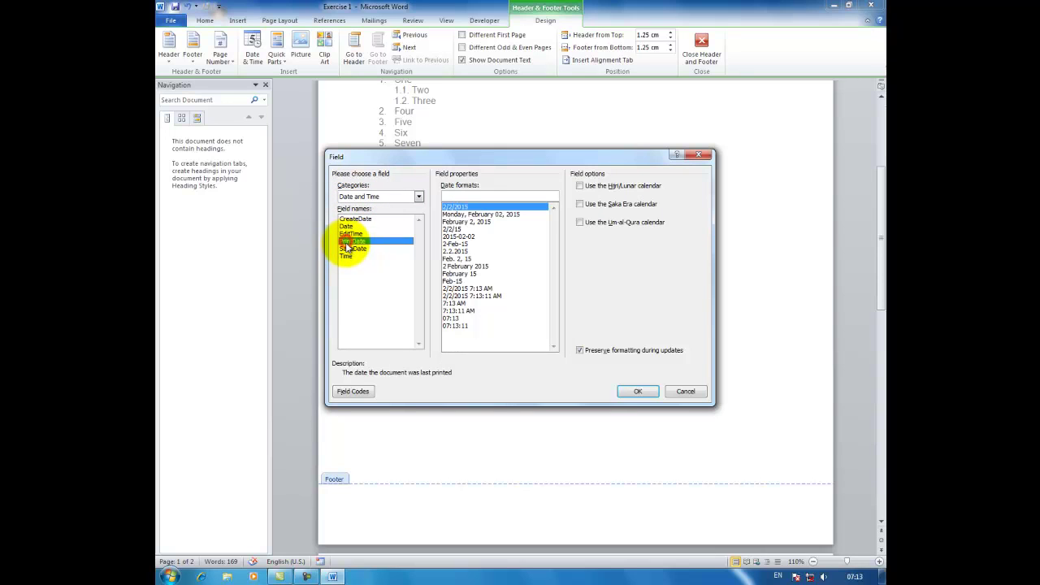
pyautogui.click(347, 249)
pyautogui.click(346, 256)
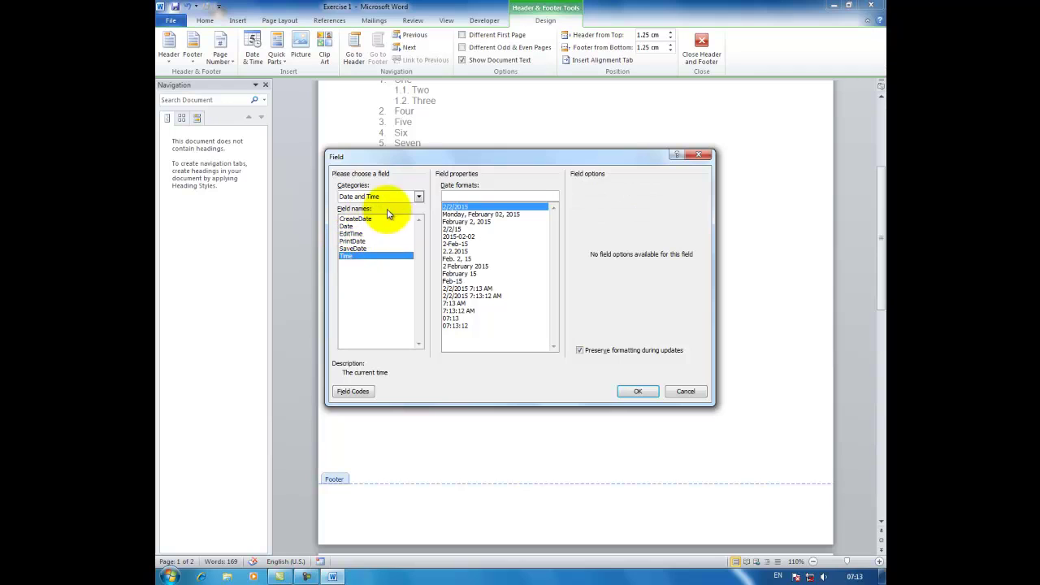
# List the fields of all categories and insert a Page field in the footer.
pyautogui.click(418, 198)
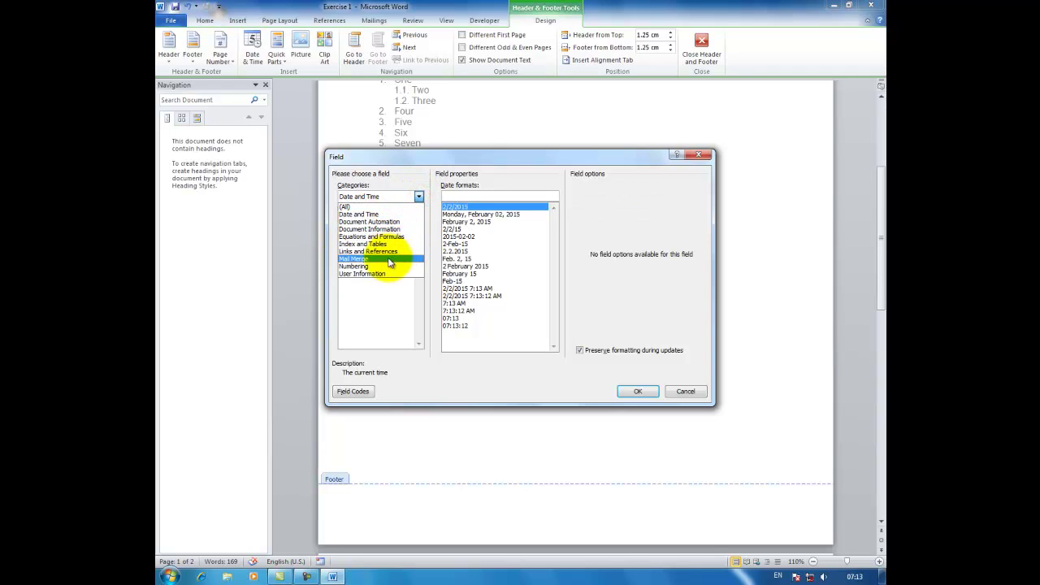
pyautogui.click(418, 198)
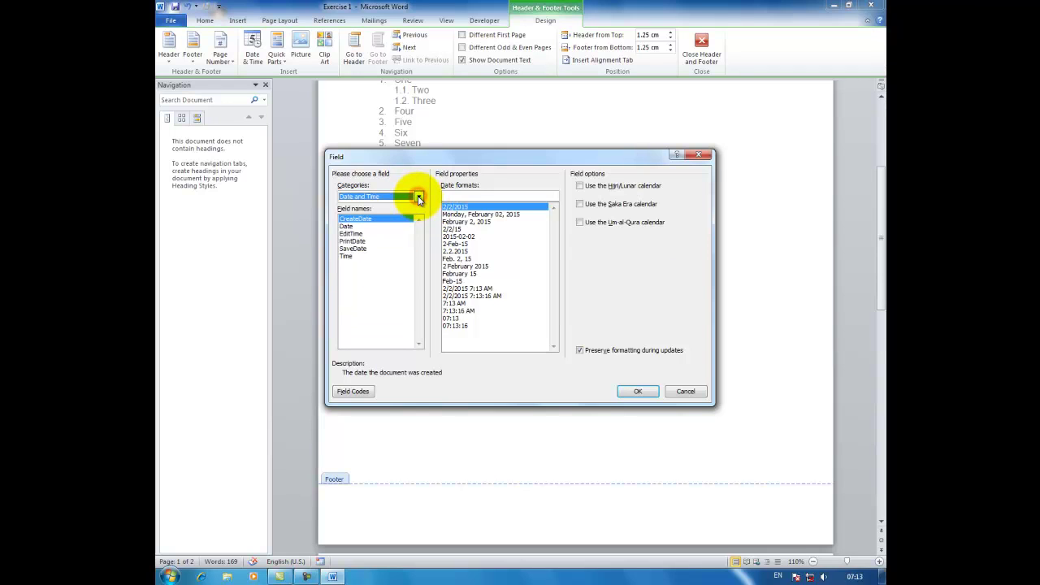
pyautogui.click(419, 199)
pyautogui.click(419, 198)
pyautogui.click(419, 199)
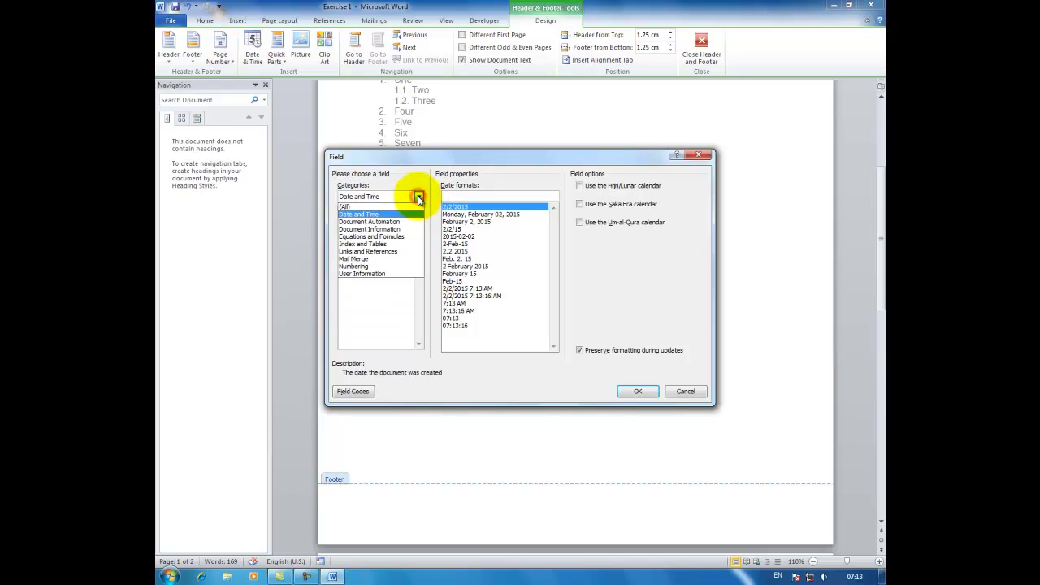
pyautogui.click(365, 208)
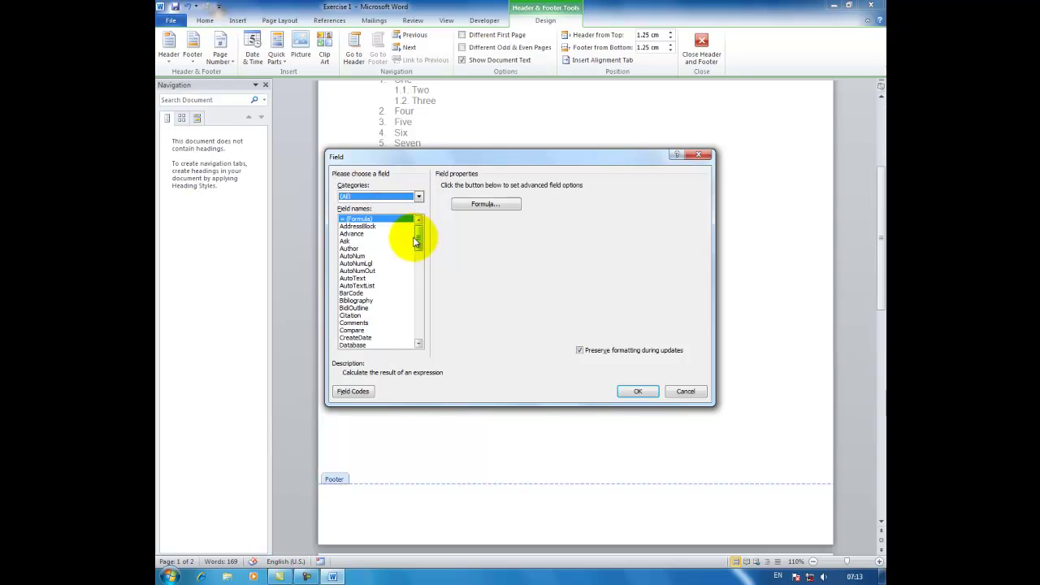
pyautogui.moveTo(417, 238); pyautogui.dragTo(411, 307)
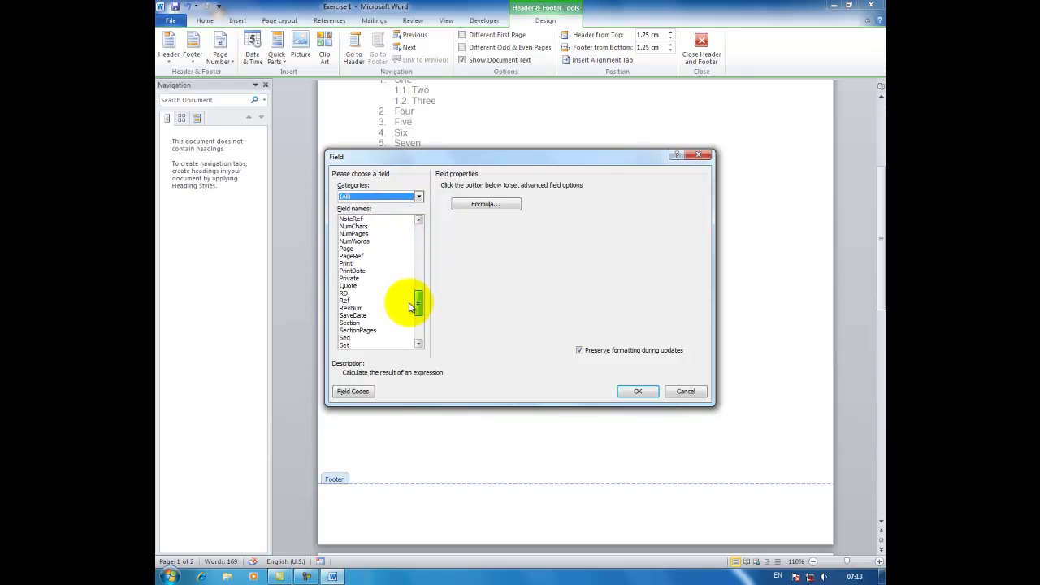
pyautogui.click(356, 248)
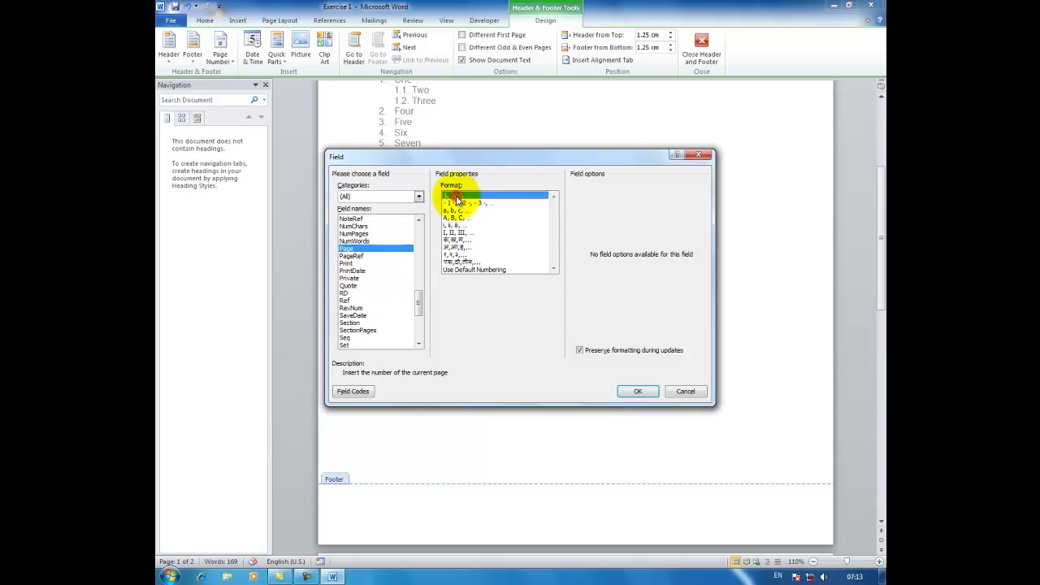
pyautogui.click(632, 391)
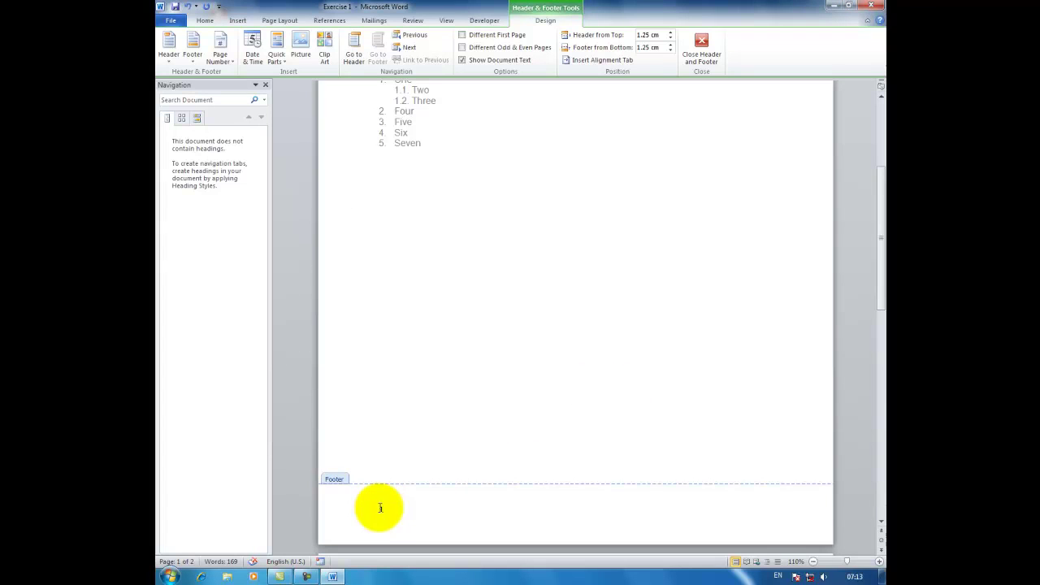
# Insert an Accent Bar 3 page number at the current footer position and delete the plain page number in front of it.
pyautogui.click(286, 65)
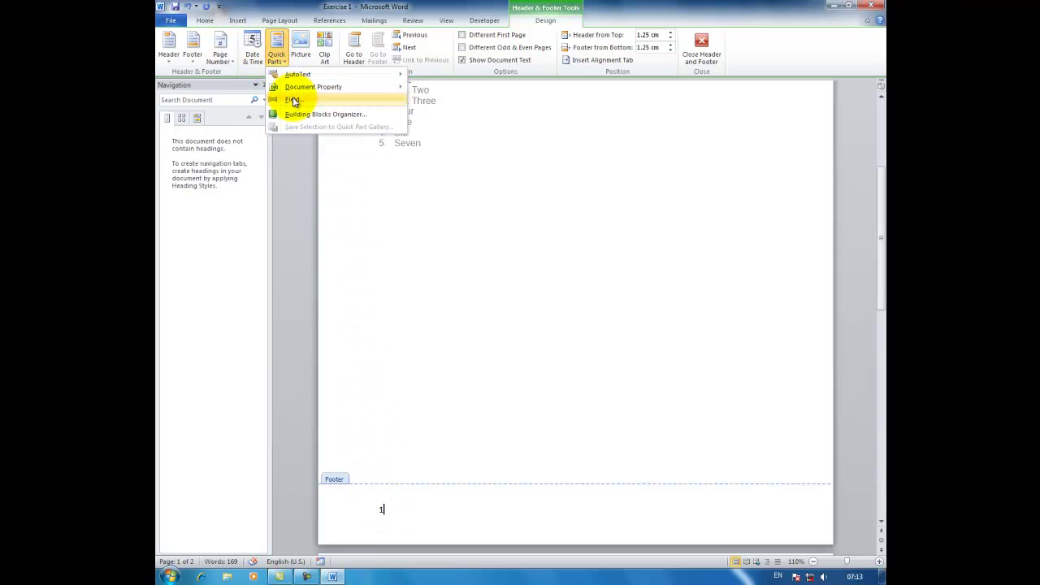
pyautogui.click(358, 202)
pyautogui.click(223, 55)
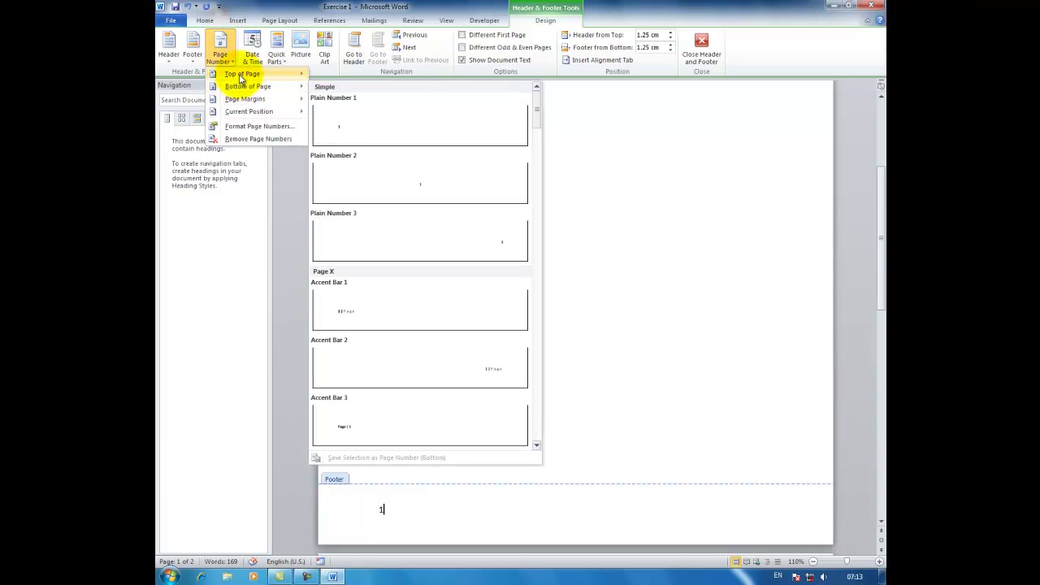
pyautogui.moveTo(239, 116)
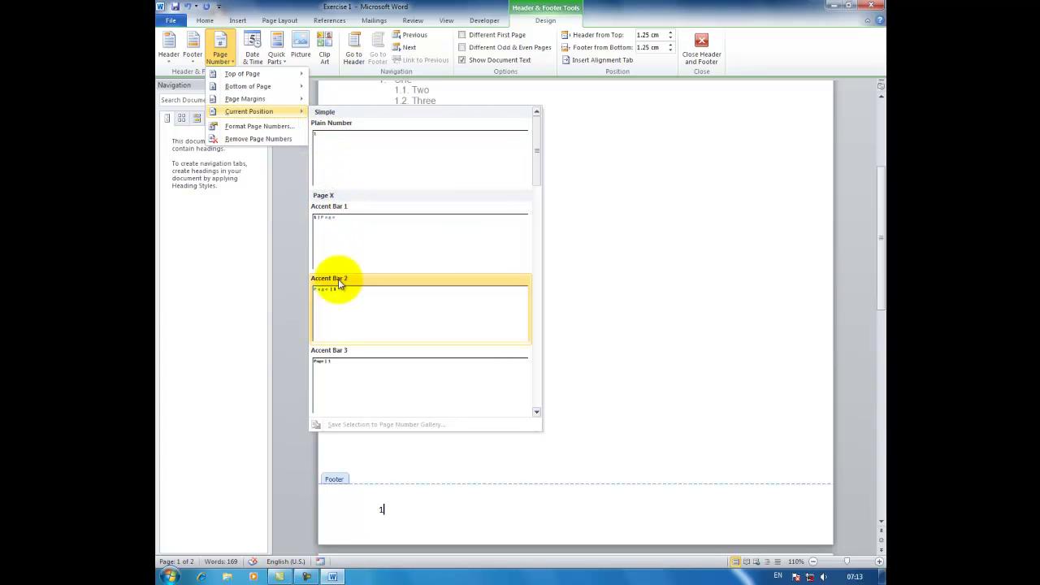
pyautogui.click(325, 375)
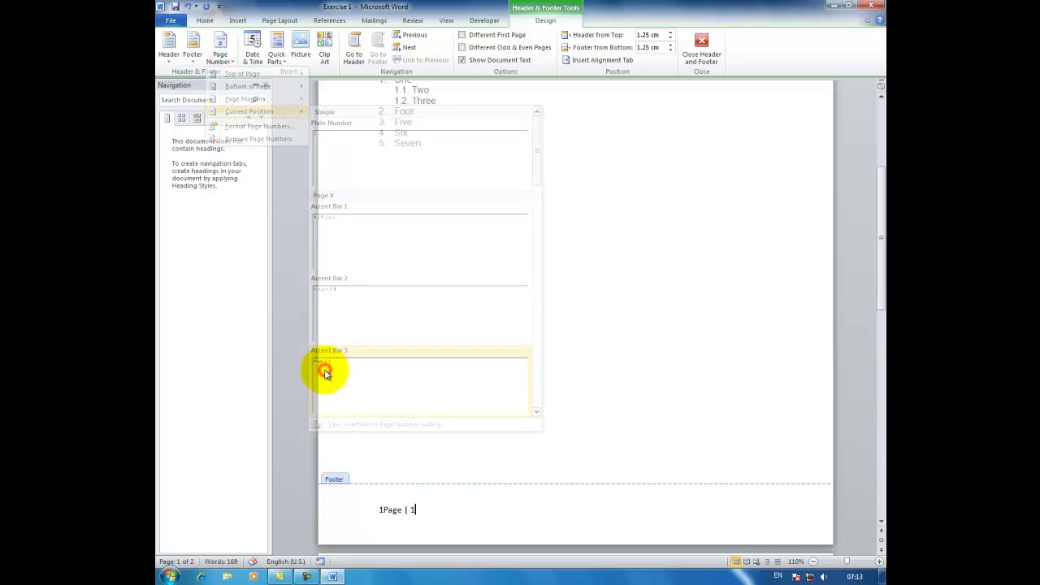
pyautogui.click(383, 509)
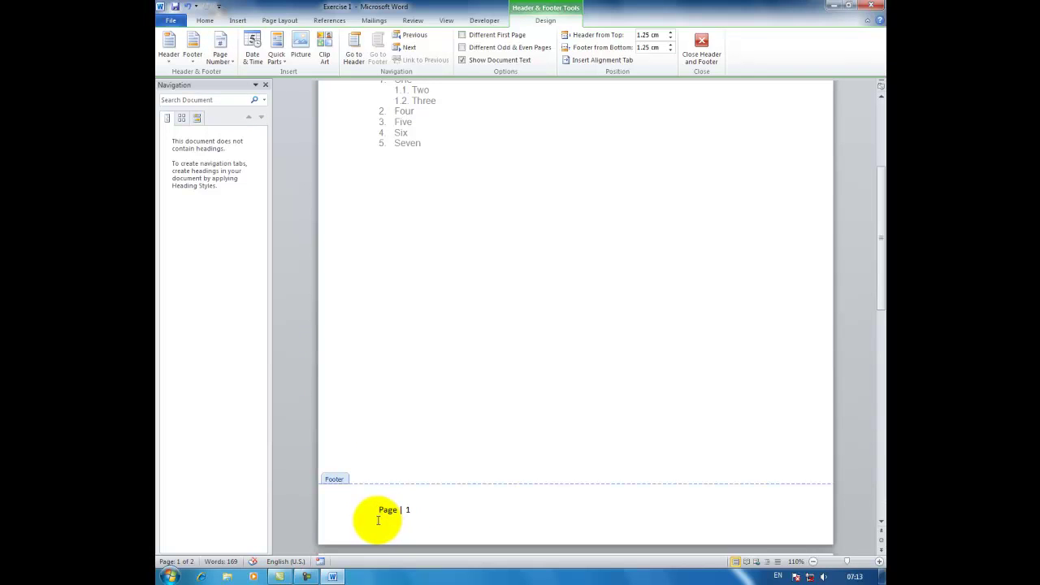
# Insert the date in the 2/2/2015 format, right-aligned on the footer's page number line, and close header and footer editing.
pyautogui.scroll(5, 418, 390)
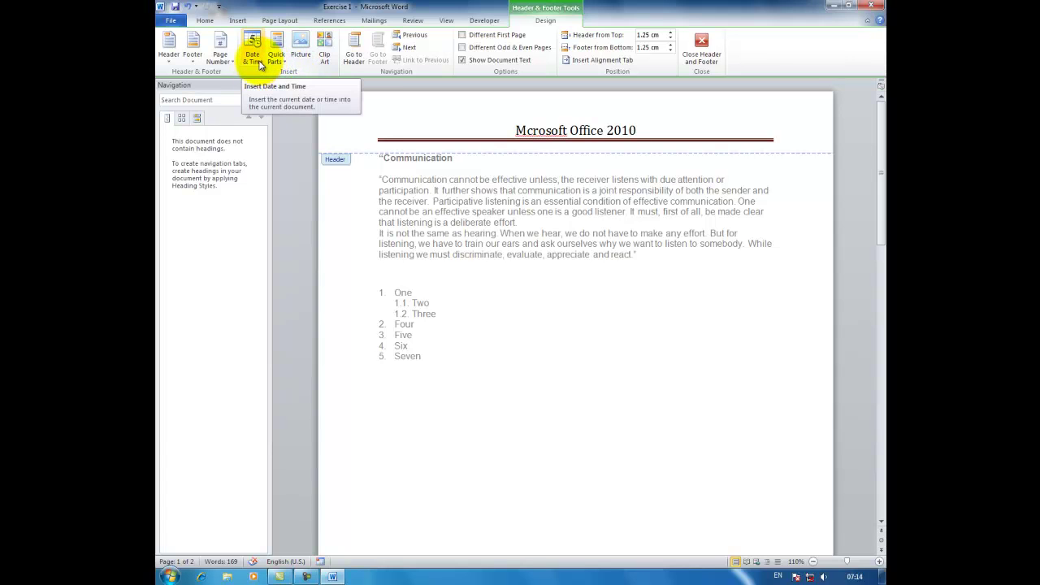
pyautogui.scroll(-10, 430, 272)
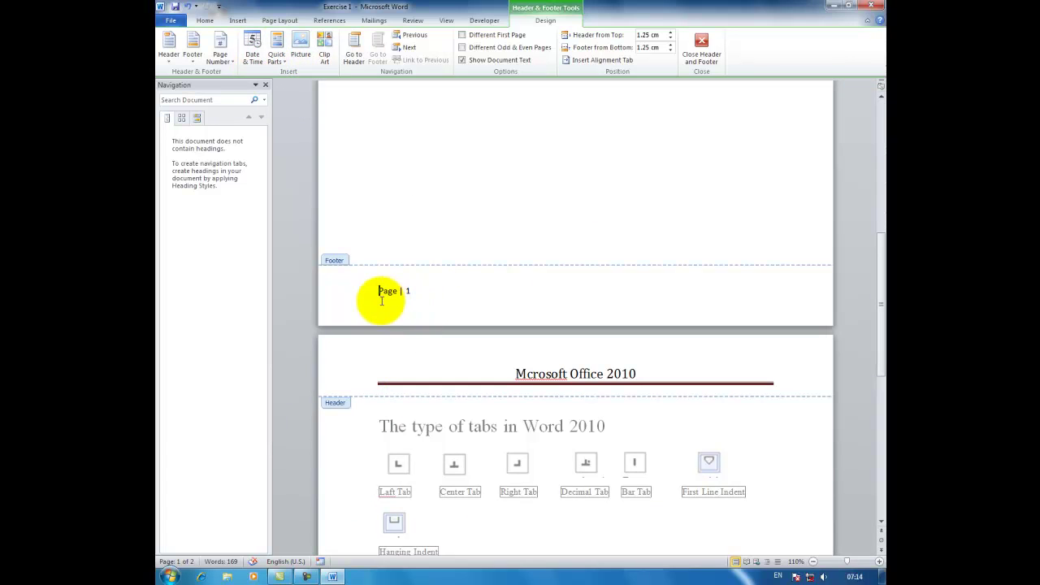
pyautogui.scroll(10, 381, 300)
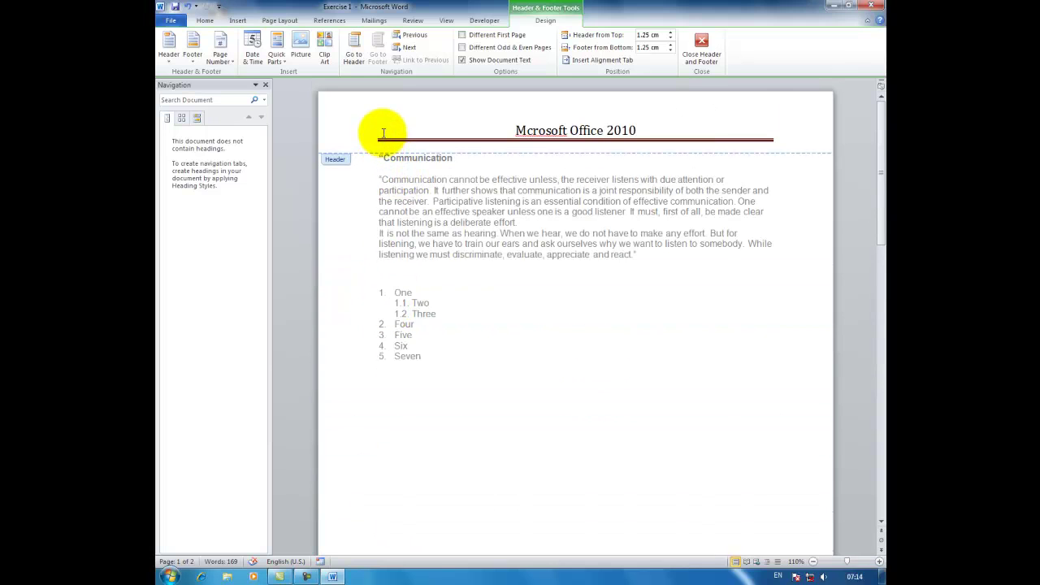
pyautogui.click(383, 135)
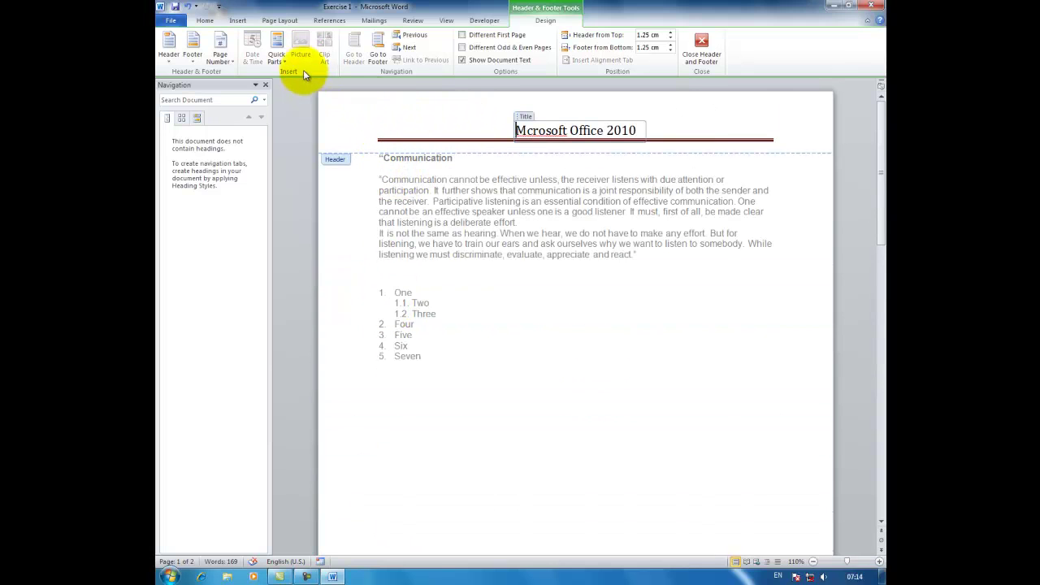
pyautogui.scroll(-10, 429, 199)
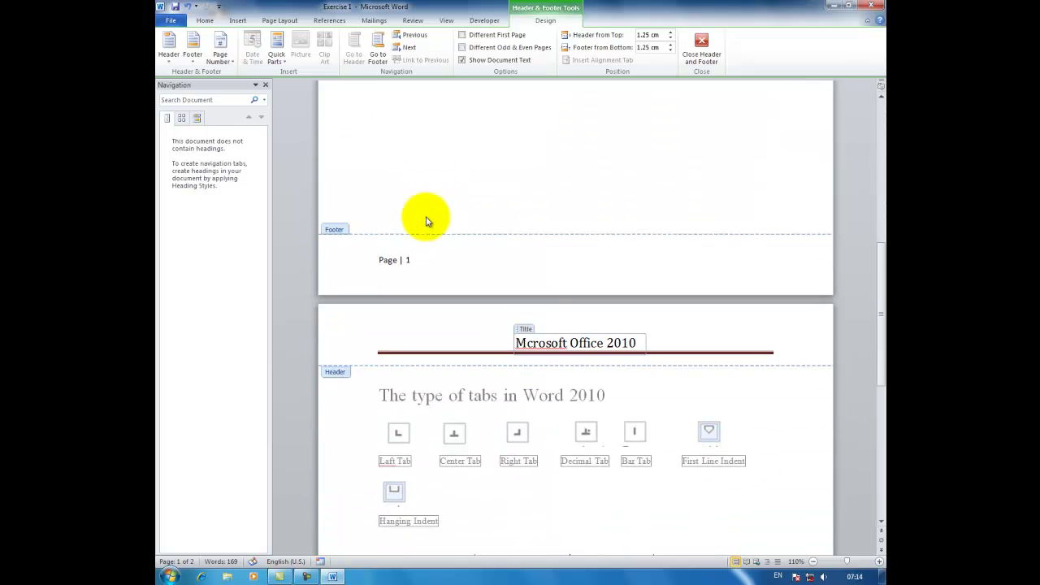
pyautogui.click(422, 261)
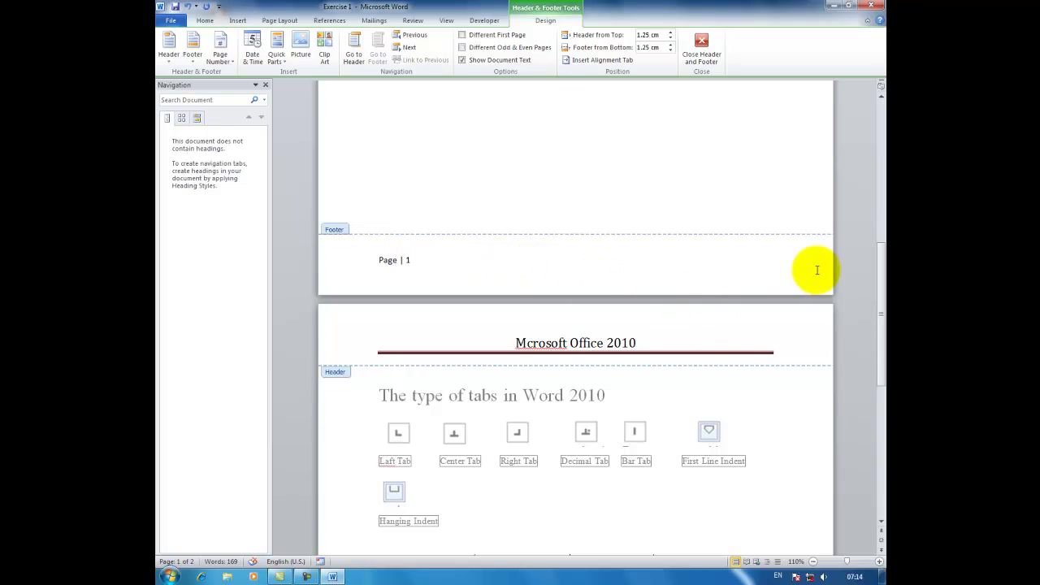
pyautogui.click(256, 63)
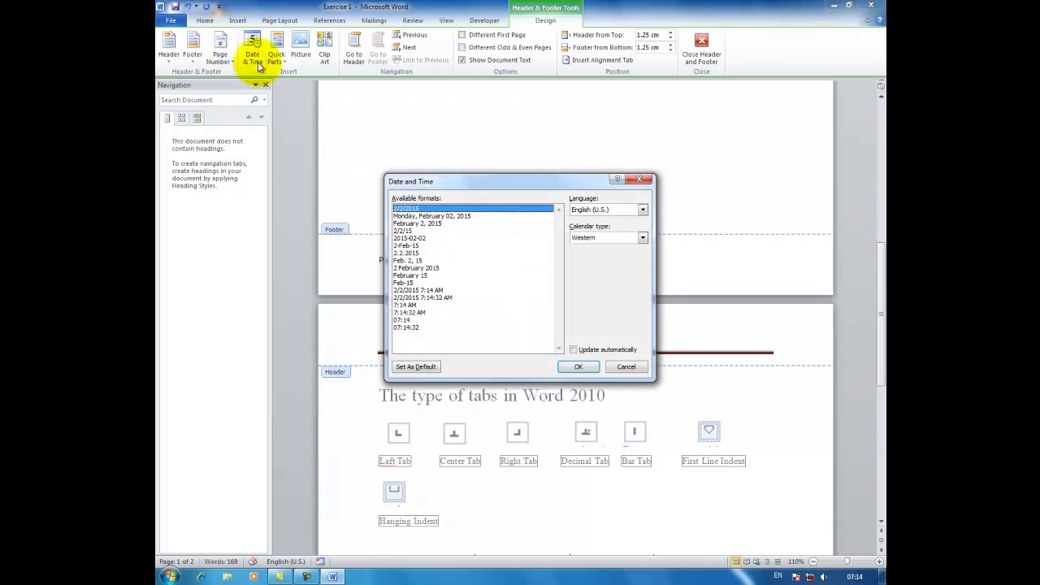
pyautogui.doubleClick(406, 210)
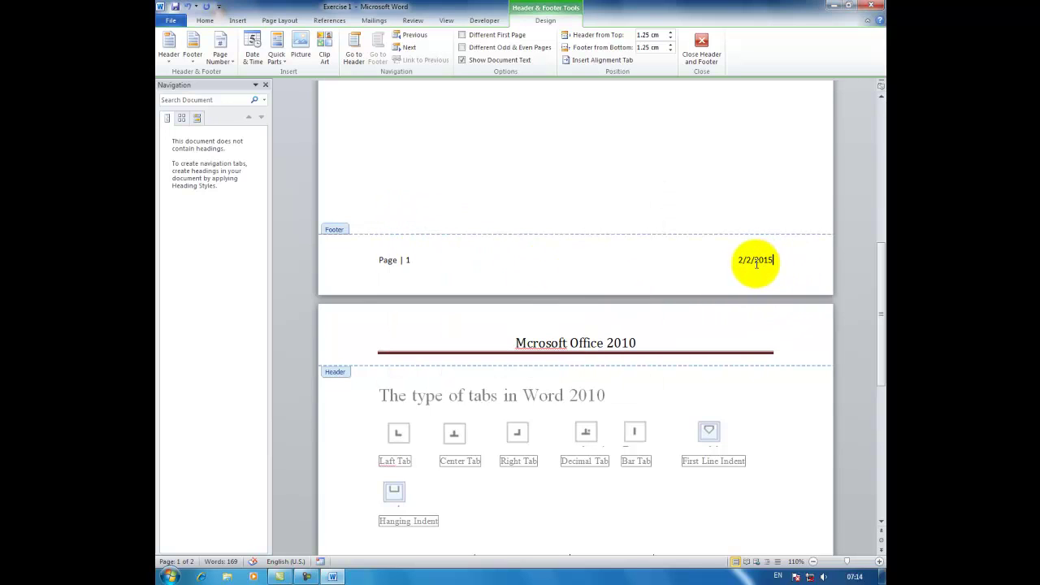
pyautogui.scroll(15, 643, 347)
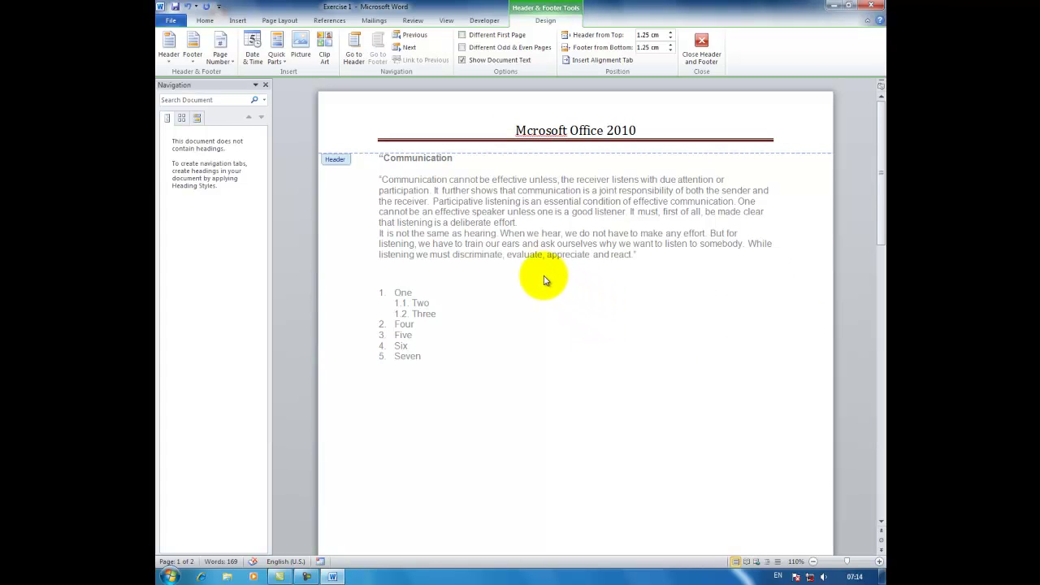
pyautogui.click(704, 58)
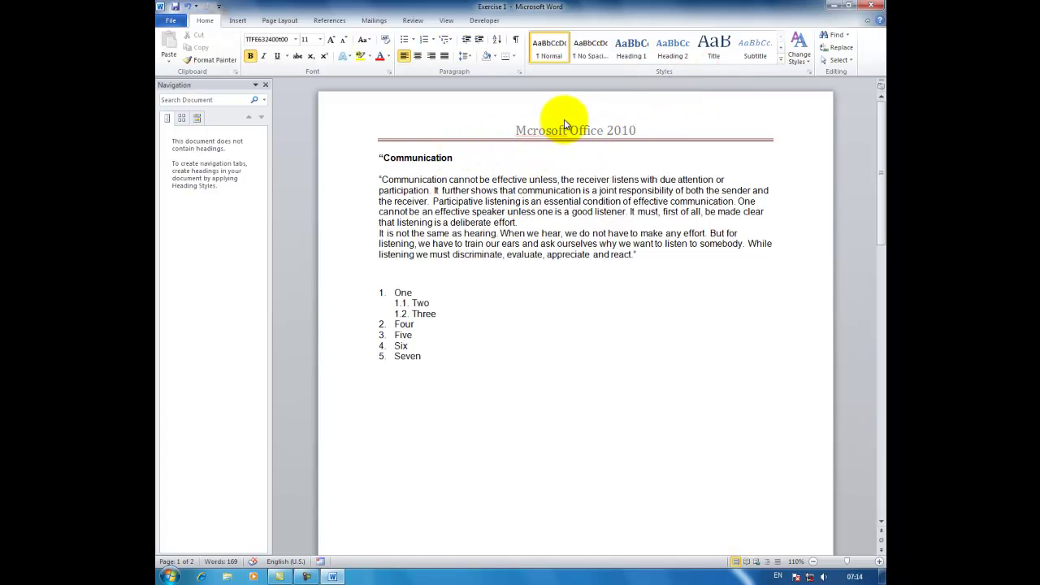
# Review the header title, page number and date on both pages of the document.
pyautogui.scroll(-4, 537, 132)
pyautogui.scroll(-6, 541, 135)
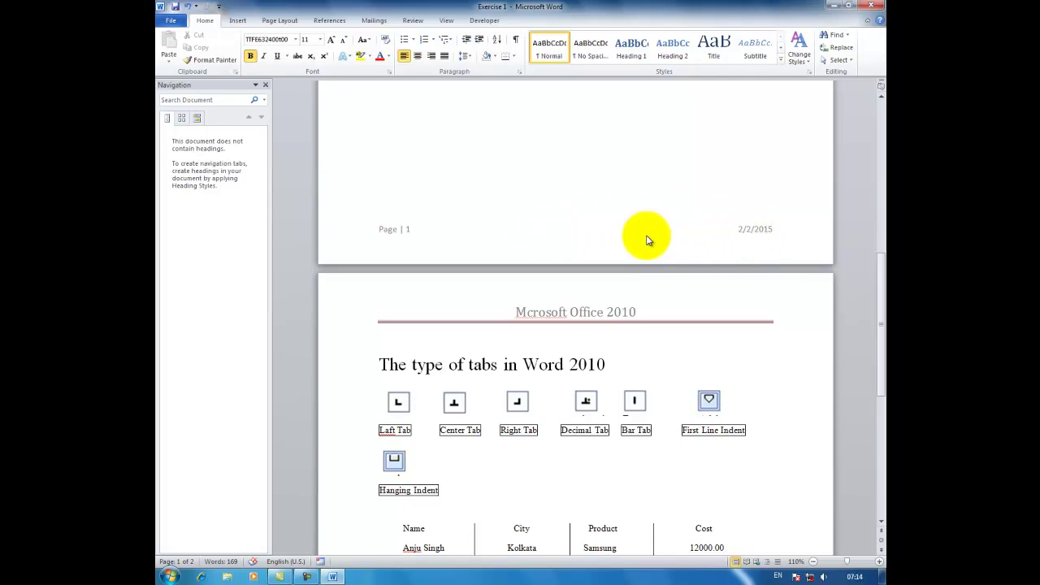
pyautogui.scroll(4, 455, 228)
pyautogui.scroll(-5, 461, 229)
pyautogui.scroll(-6, 430, 220)
pyautogui.scroll(-3, 431, 217)
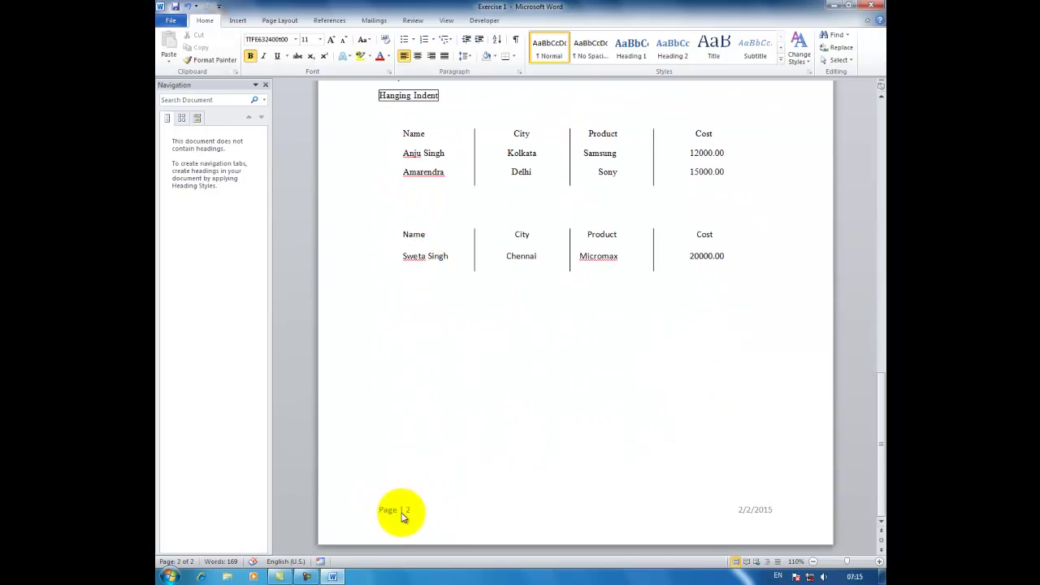
pyautogui.scroll(20, 482, 399)
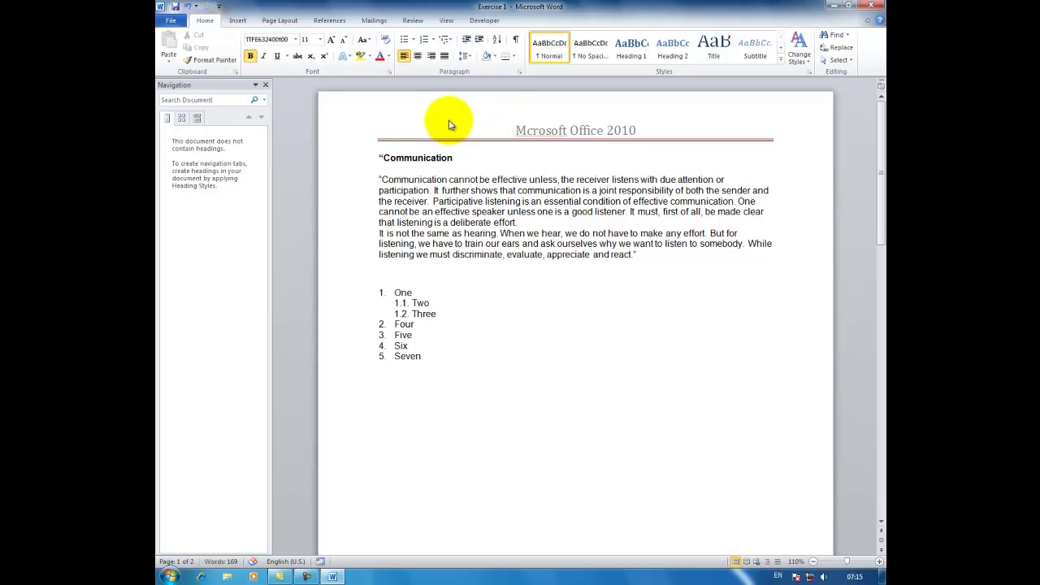
# Reopen the first page's header for editing and hide the document's body text.
pyautogui.doubleClick(423, 132)
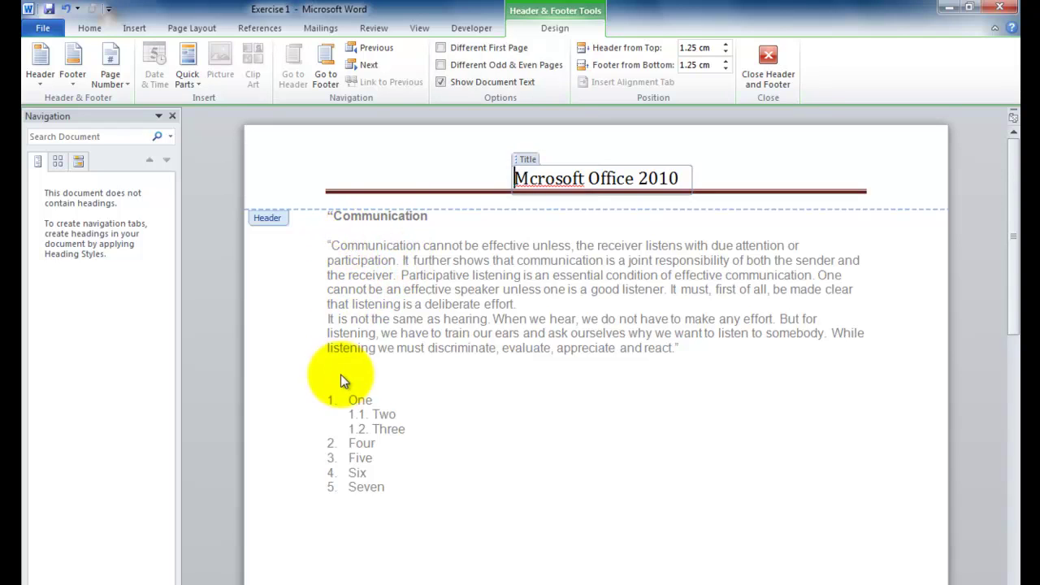
pyautogui.click(442, 82)
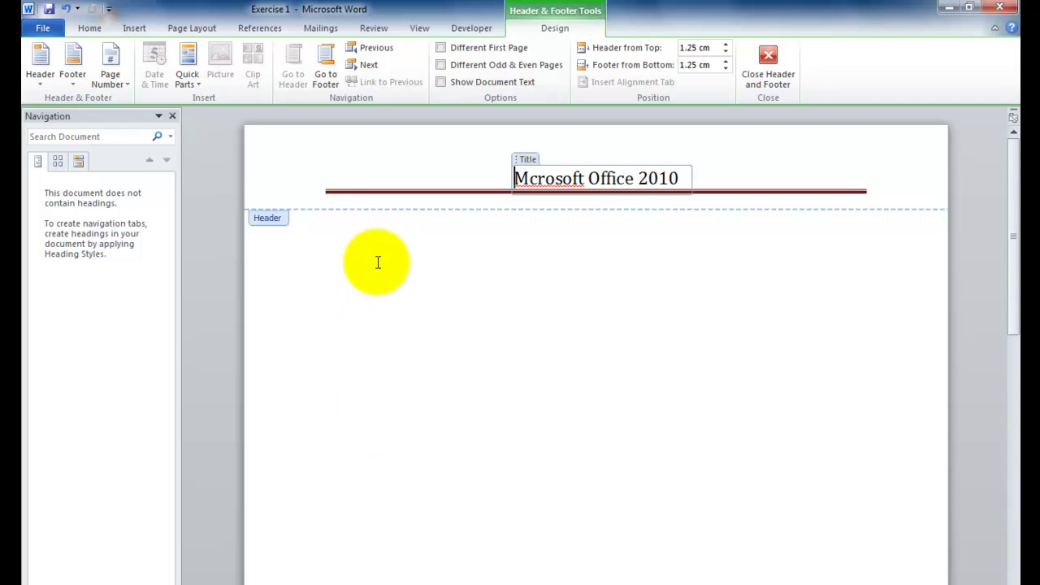
# Show the document's body text again while editing the header.
pyautogui.click(440, 83)
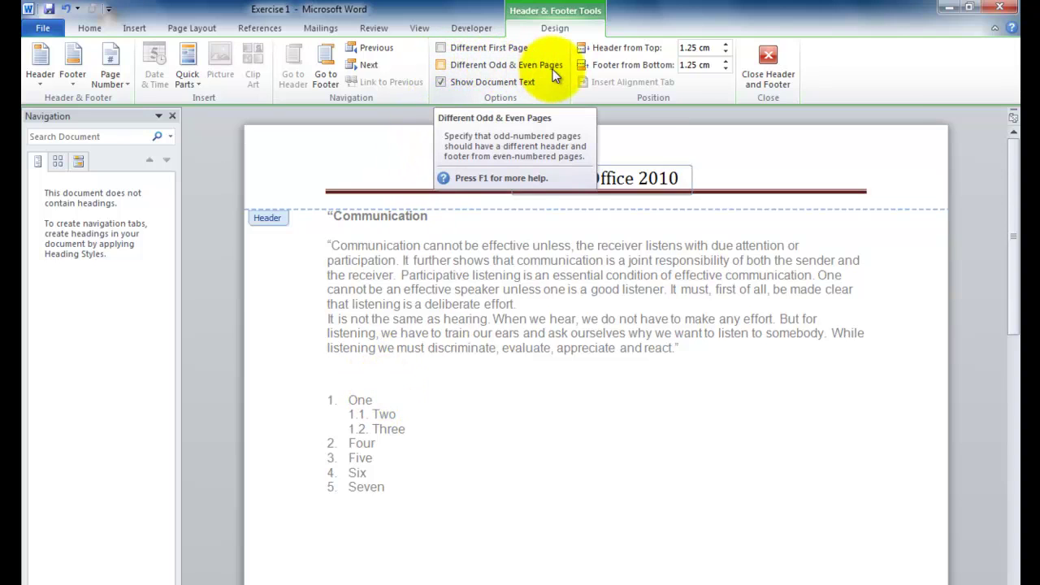
# Try the different odd and even pages option, check the headers and footers on both pages, and turn it off again.
pyautogui.click(442, 65)
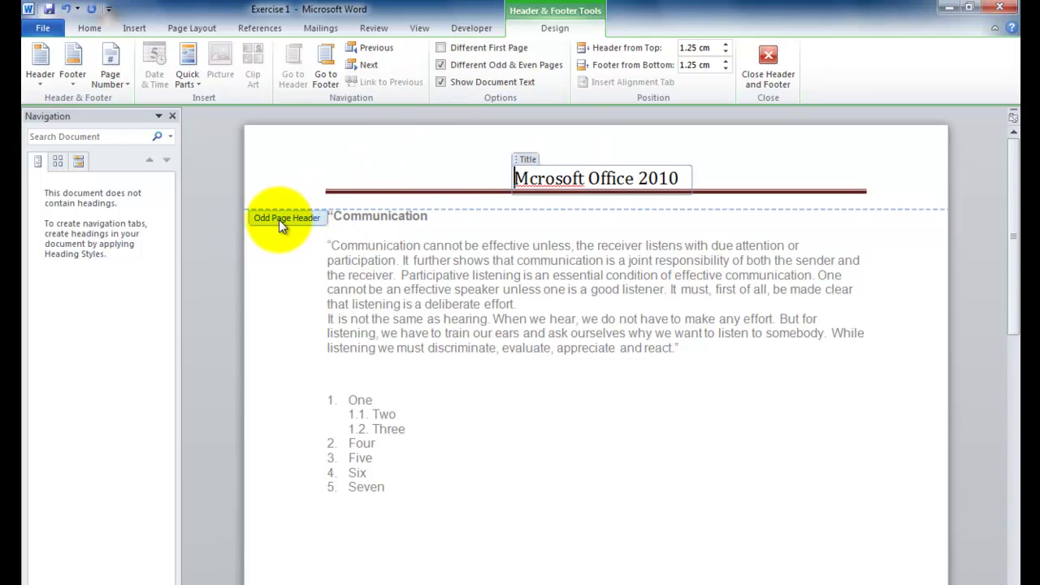
pyautogui.scroll(-15, 301, 244)
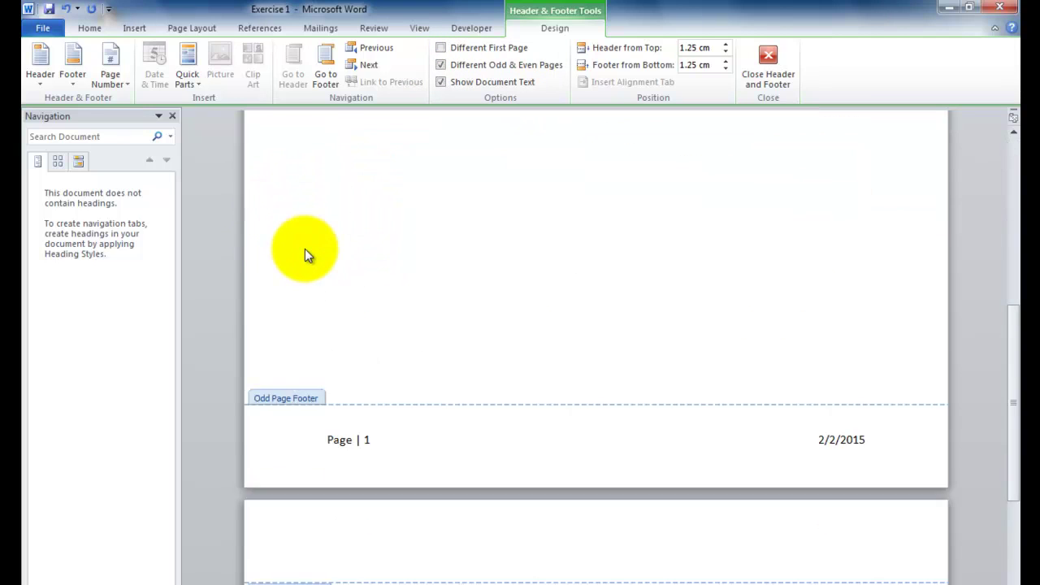
pyautogui.scroll(-4, 277, 277)
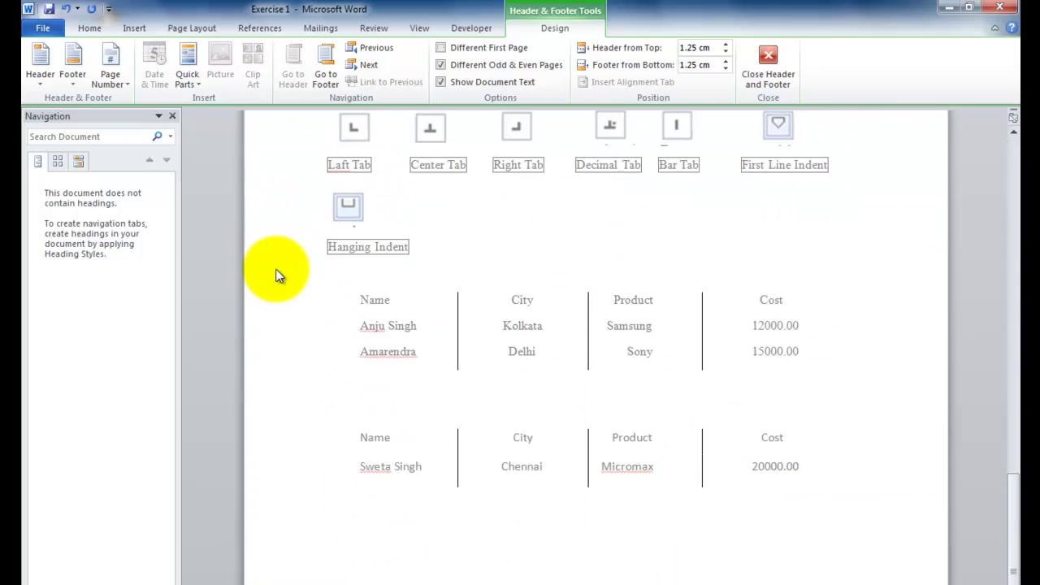
pyautogui.scroll(6, 277, 277)
pyautogui.scroll(15, 326, 321)
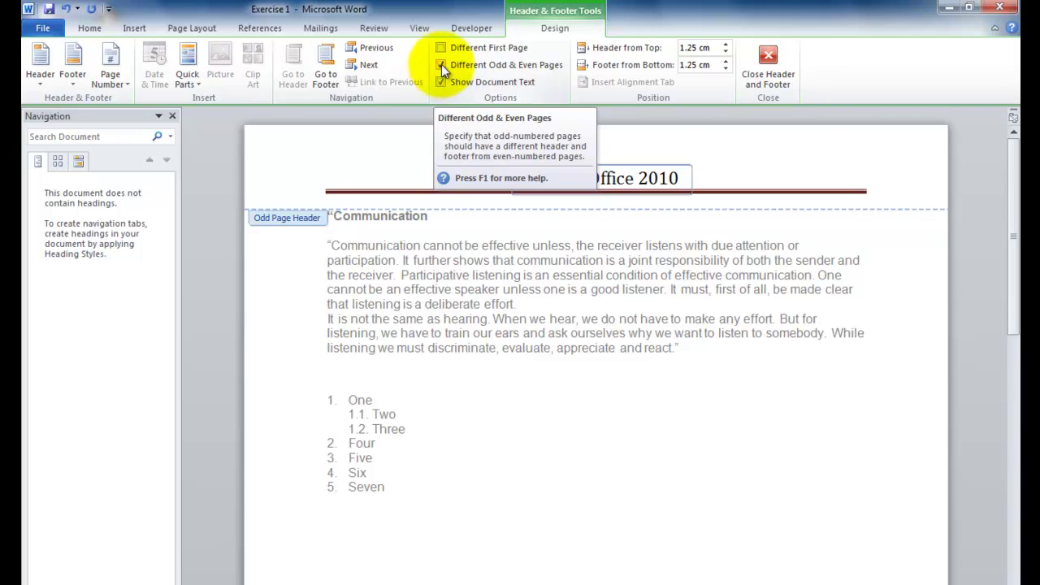
pyautogui.click(441, 65)
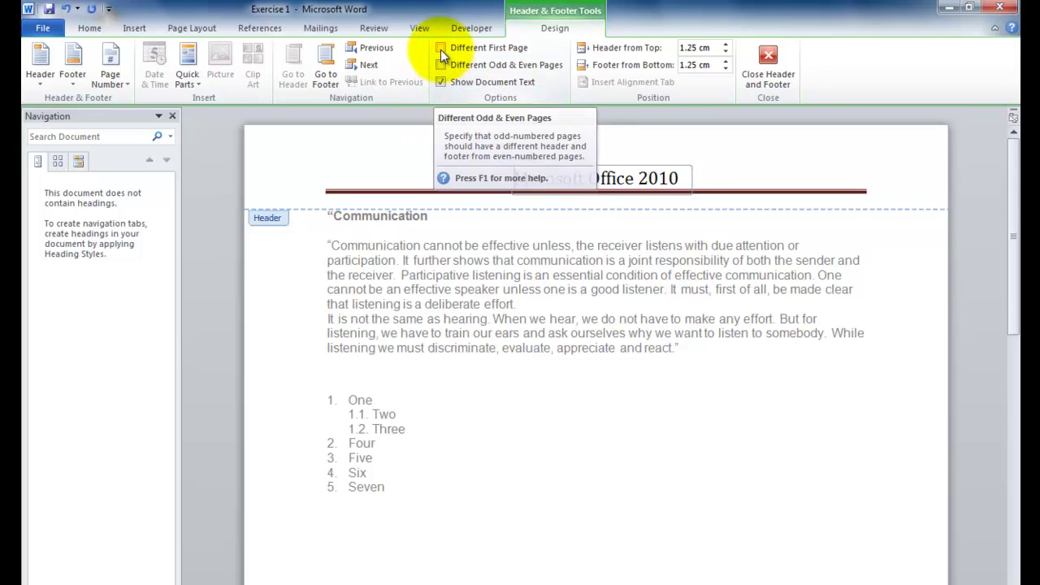
# Turn on a different first page header and footer and compare the headers of the first and second pages.
pyautogui.click(441, 48)
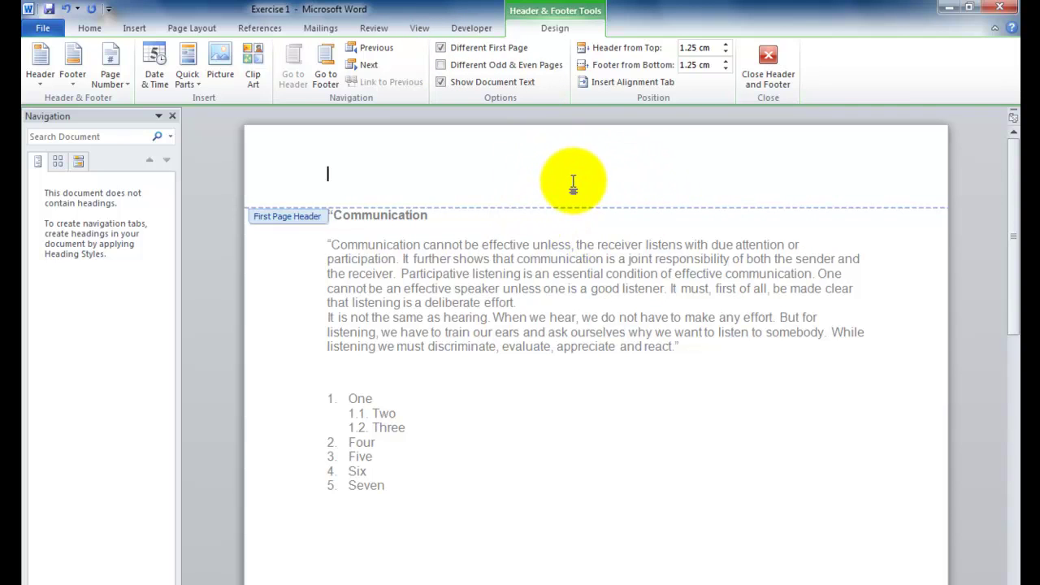
pyautogui.scroll(-3, 573, 184)
pyautogui.scroll(-7, 573, 185)
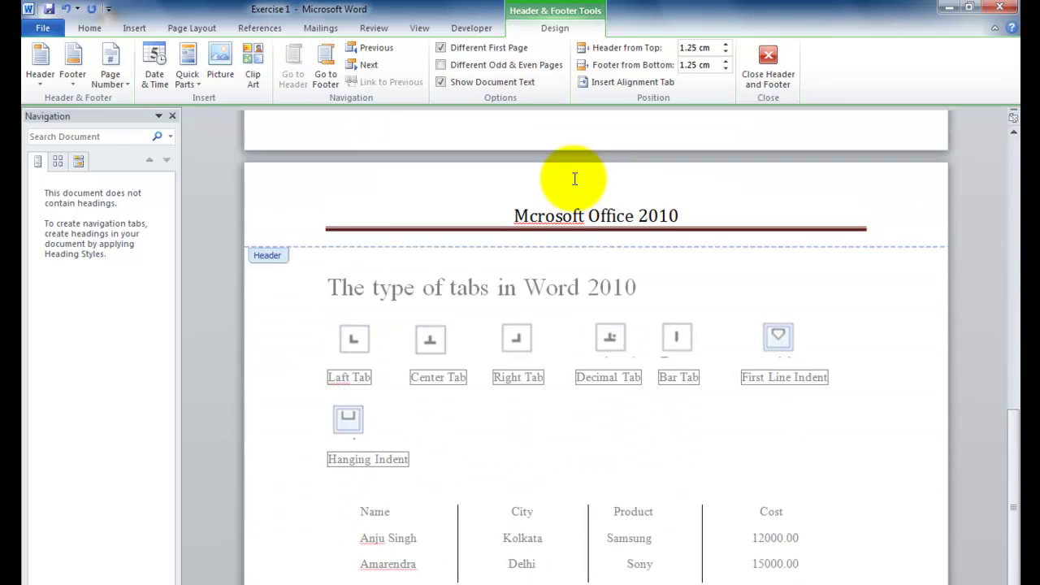
pyautogui.scroll(8, 544, 299)
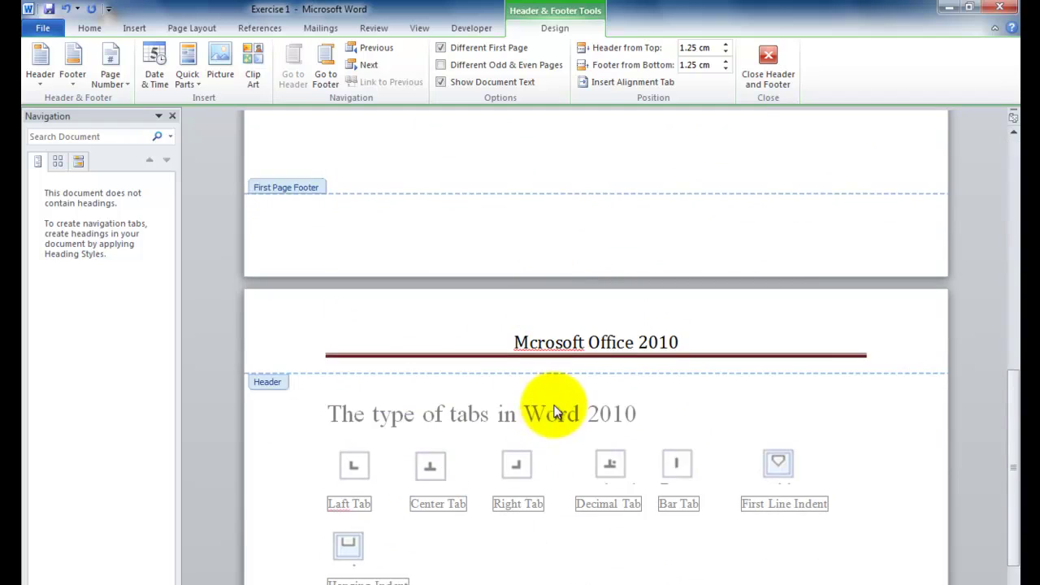
pyautogui.scroll(2, 567, 356)
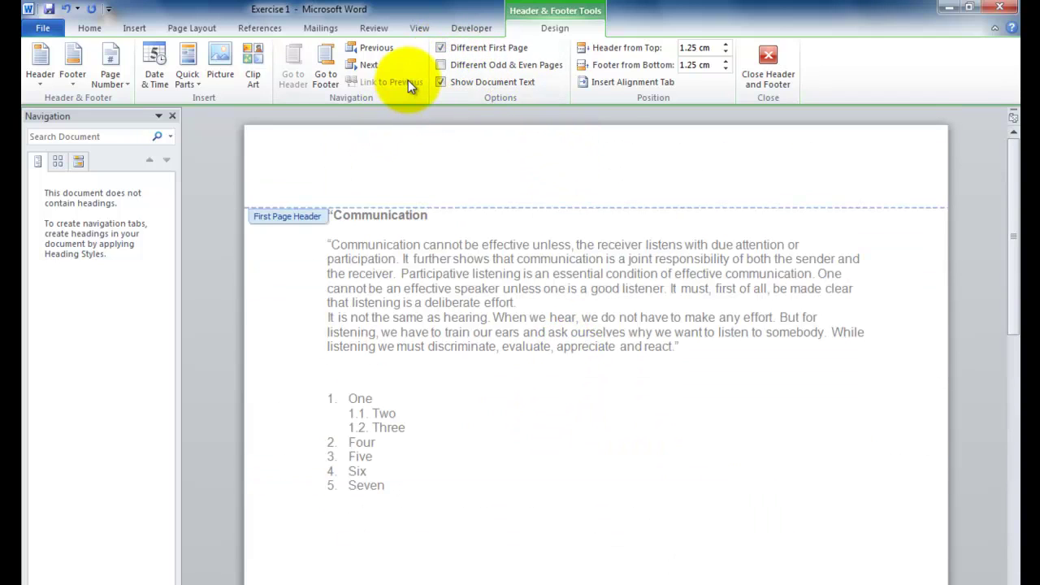
# Enter "First Cover Page" in the first page header and centre it.
pyautogui.click(364, 175)
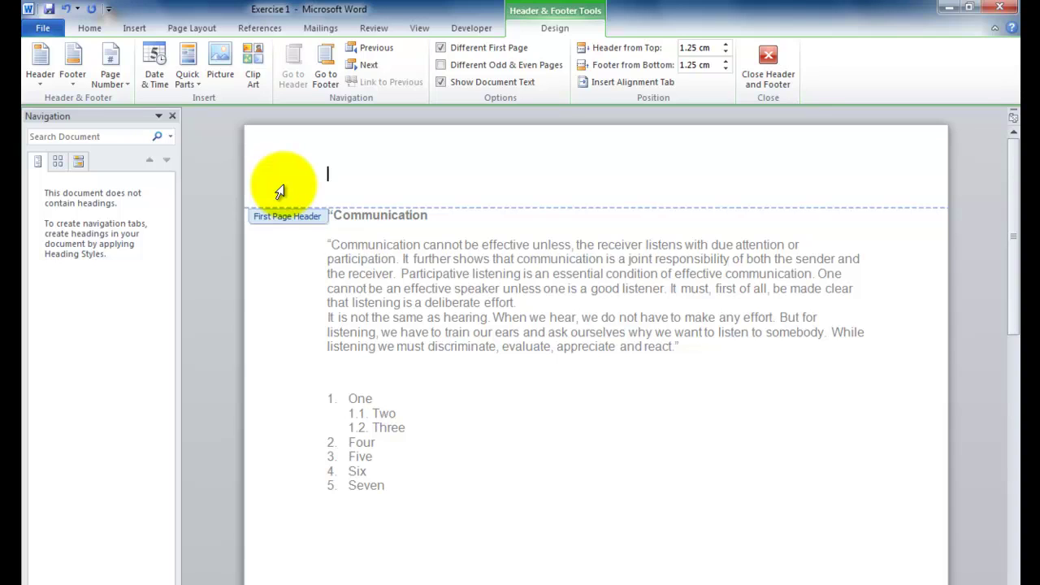
pyautogui.write('First Cover Page')
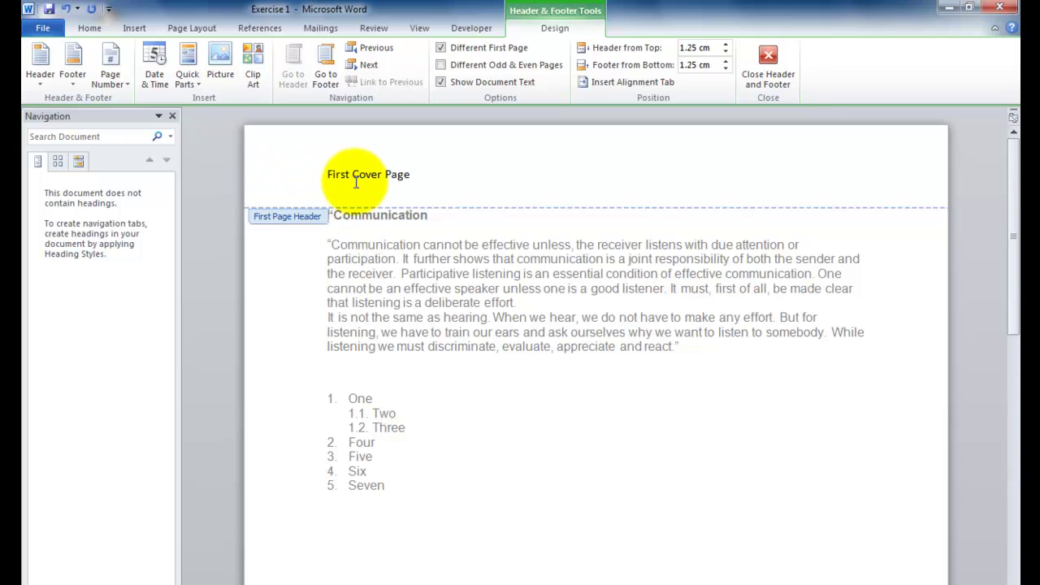
pyautogui.click(313, 181)
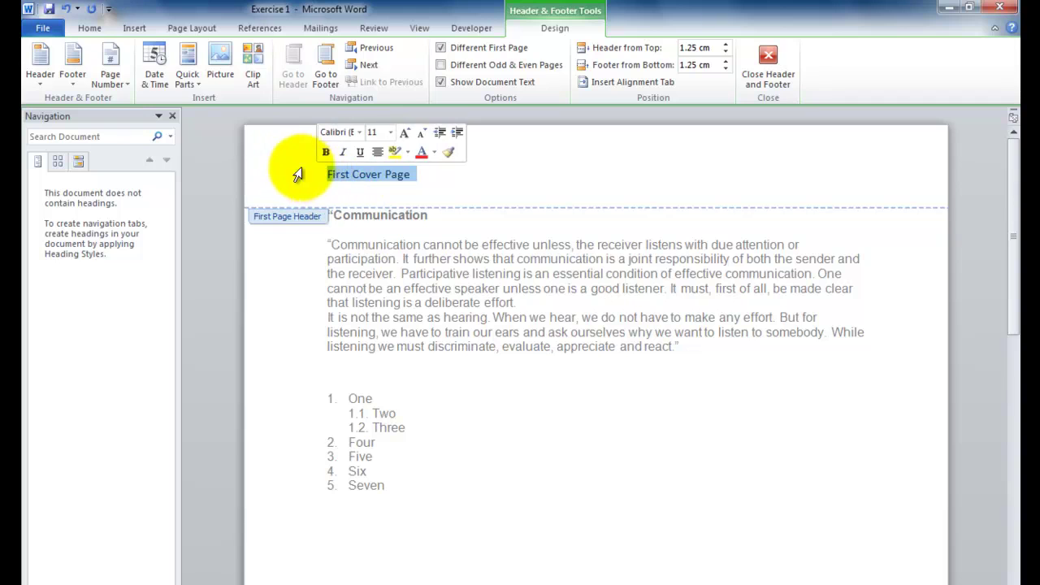
pyautogui.click(89, 30)
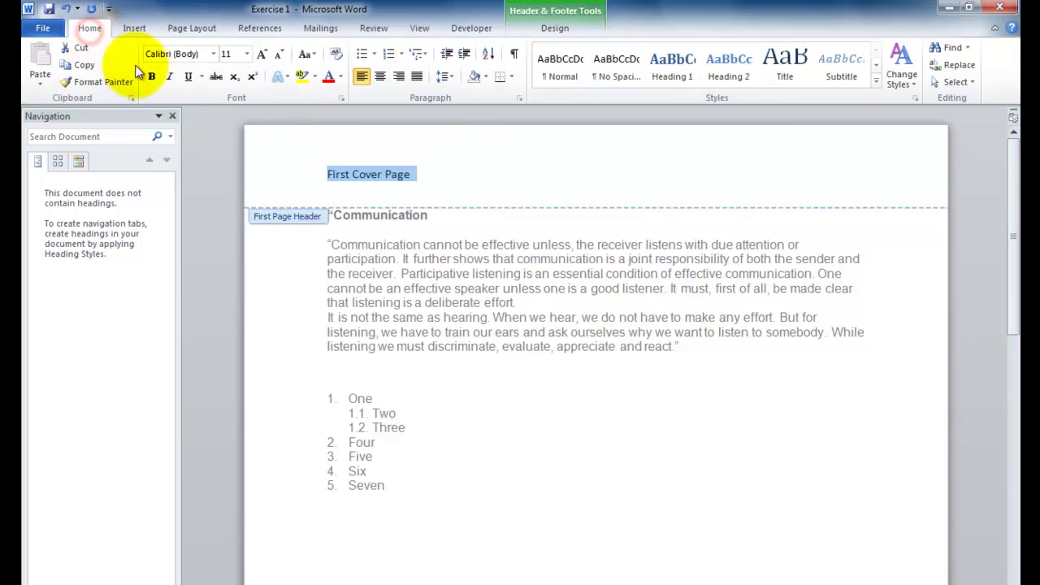
pyautogui.click(379, 78)
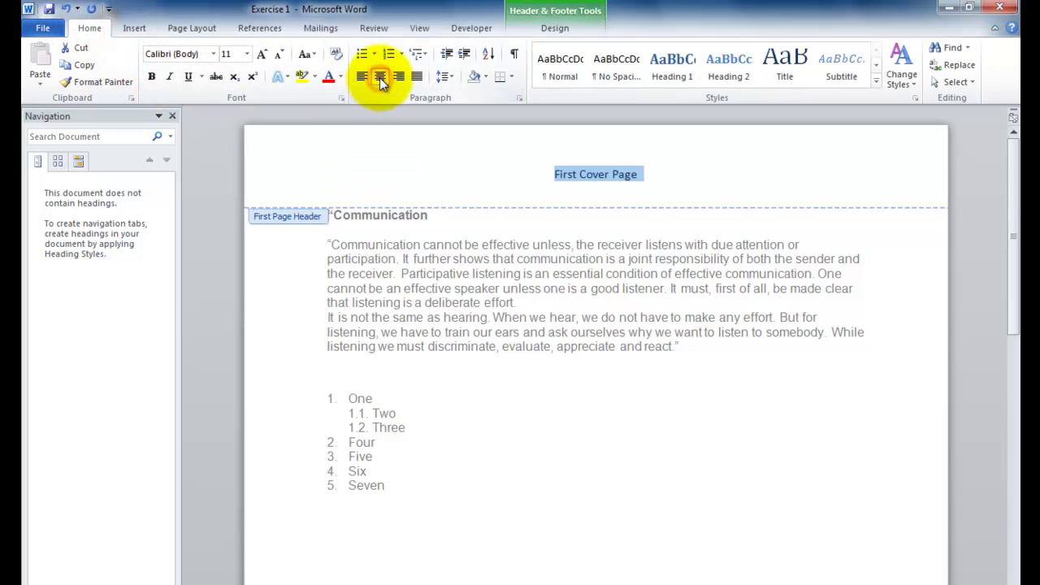
# Enlarge the "First Cover Page" header text to 26 pt and make it bold and italic.
pyautogui.click(263, 55)
pyautogui.click(263, 55)
pyautogui.click(263, 54)
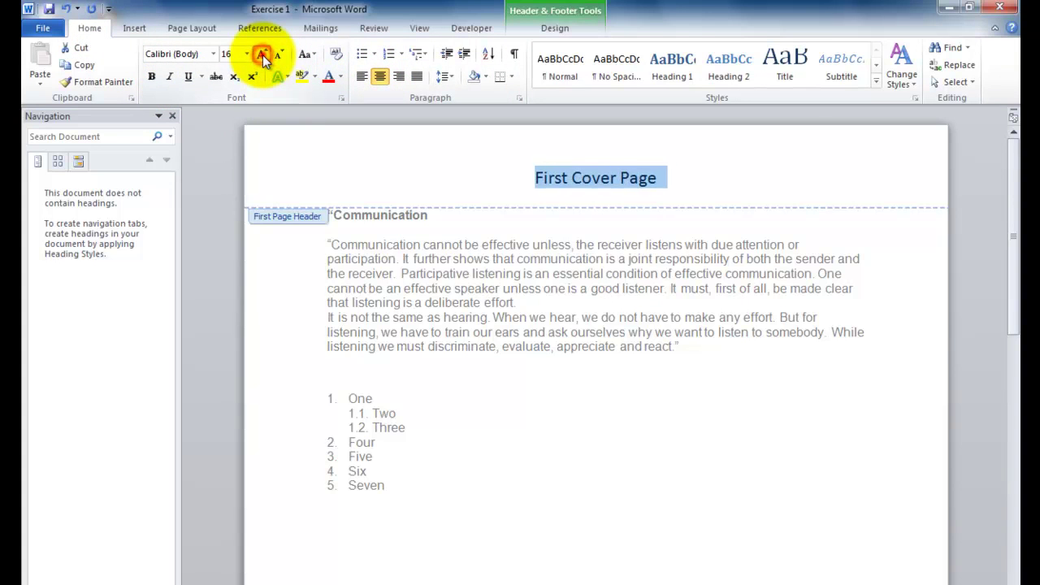
pyautogui.click(263, 54)
pyautogui.click(262, 54)
pyautogui.click(262, 54)
pyautogui.click(263, 55)
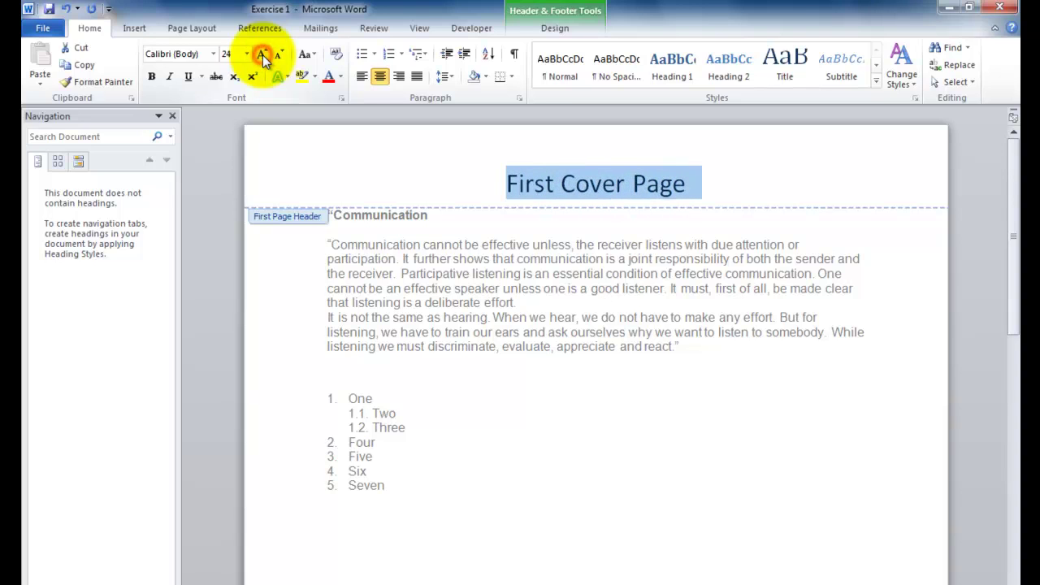
pyautogui.click(262, 54)
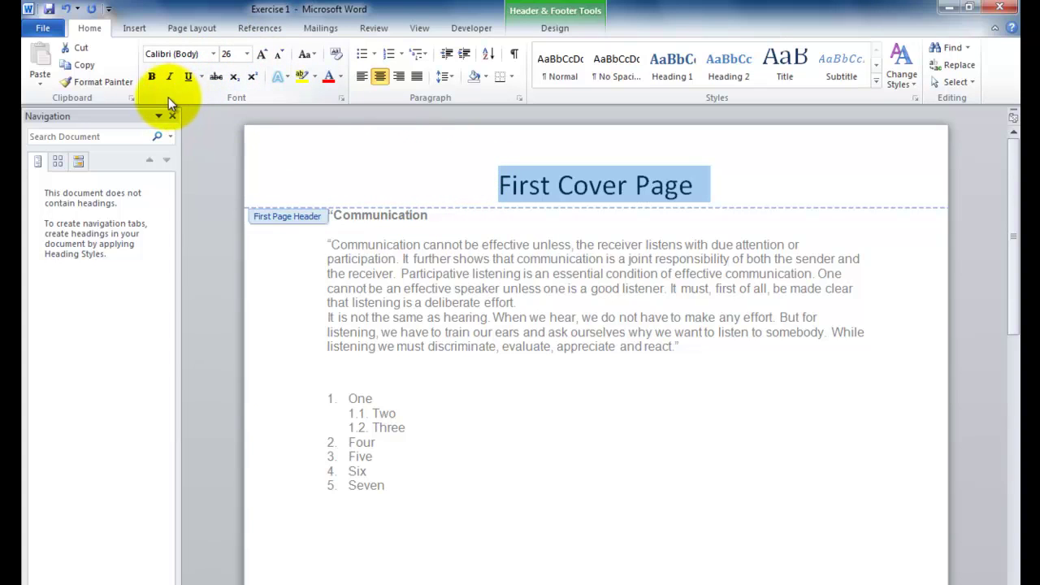
pyautogui.click(151, 77)
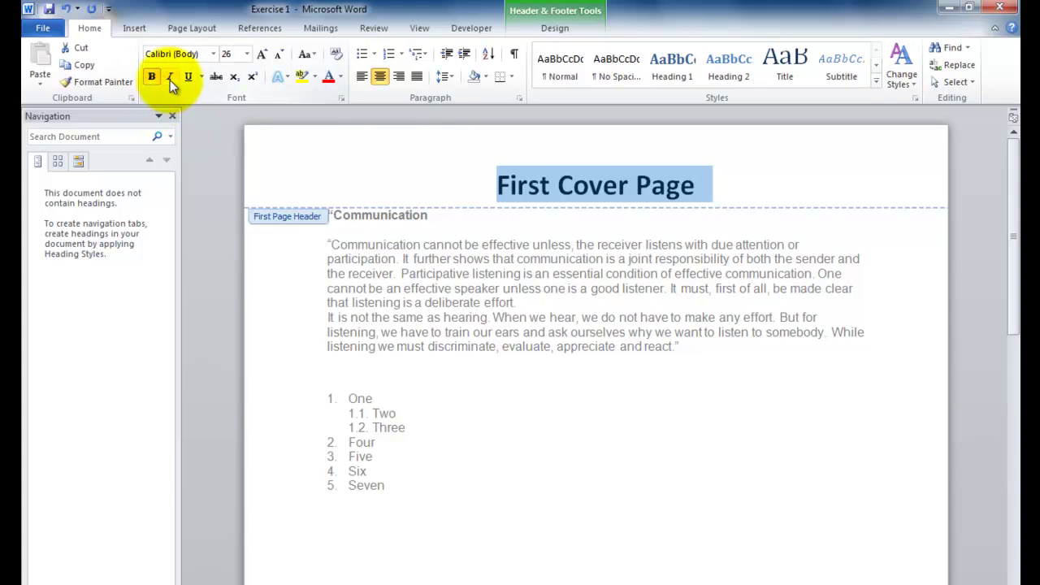
pyautogui.click(170, 77)
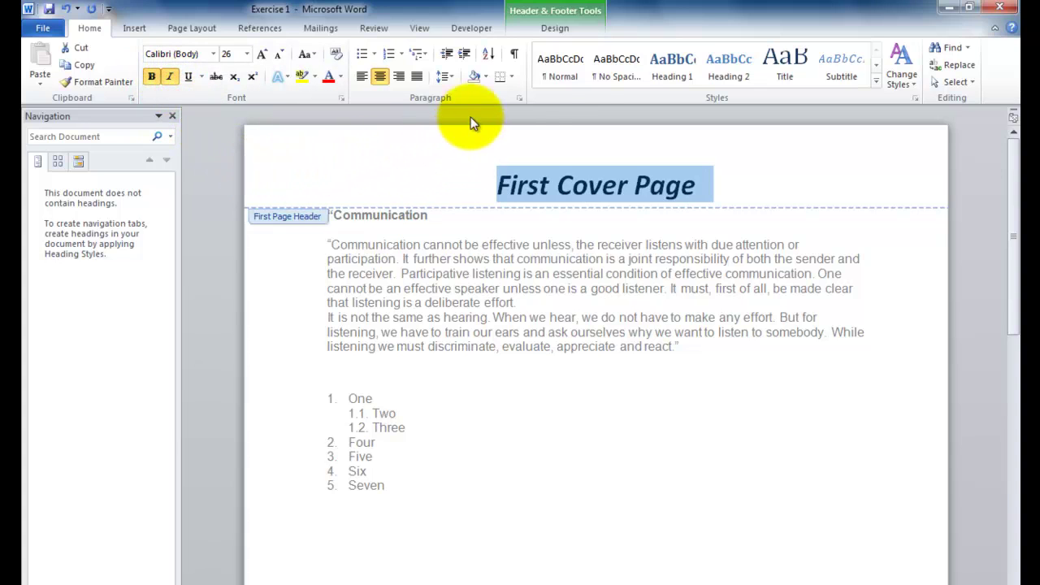
pyautogui.click(446, 76)
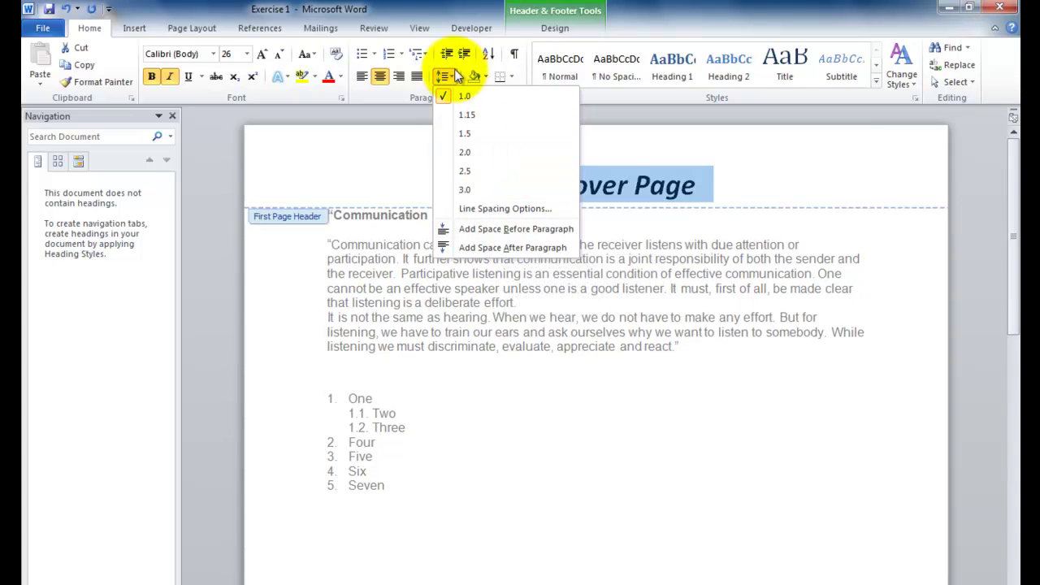
pyautogui.click(416, 98)
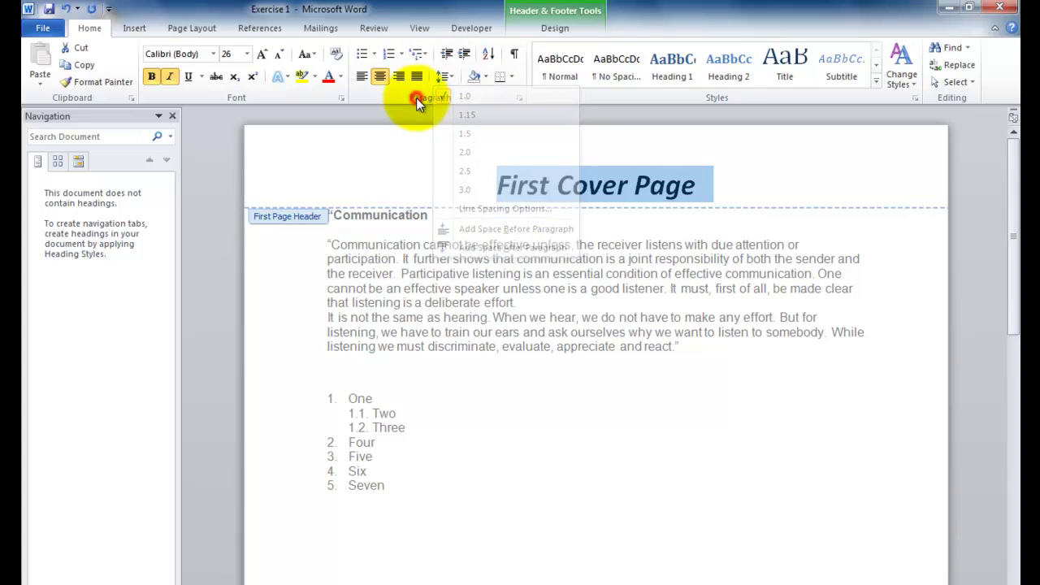
# Set a Shadow border 2 ¼ pt wide for the "First Cover Page" header paragraph.
pyautogui.click(512, 77)
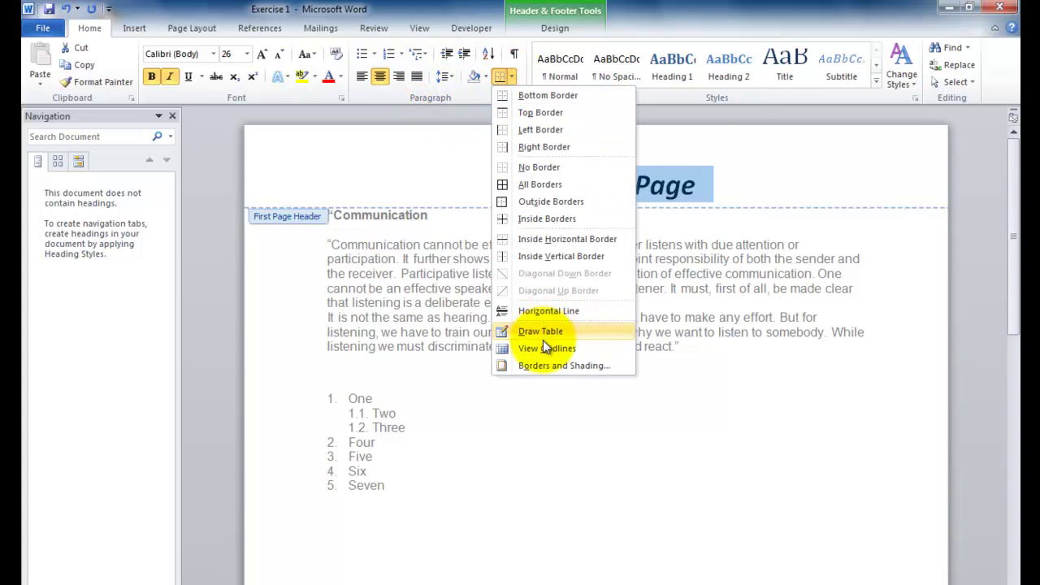
pyautogui.click(535, 366)
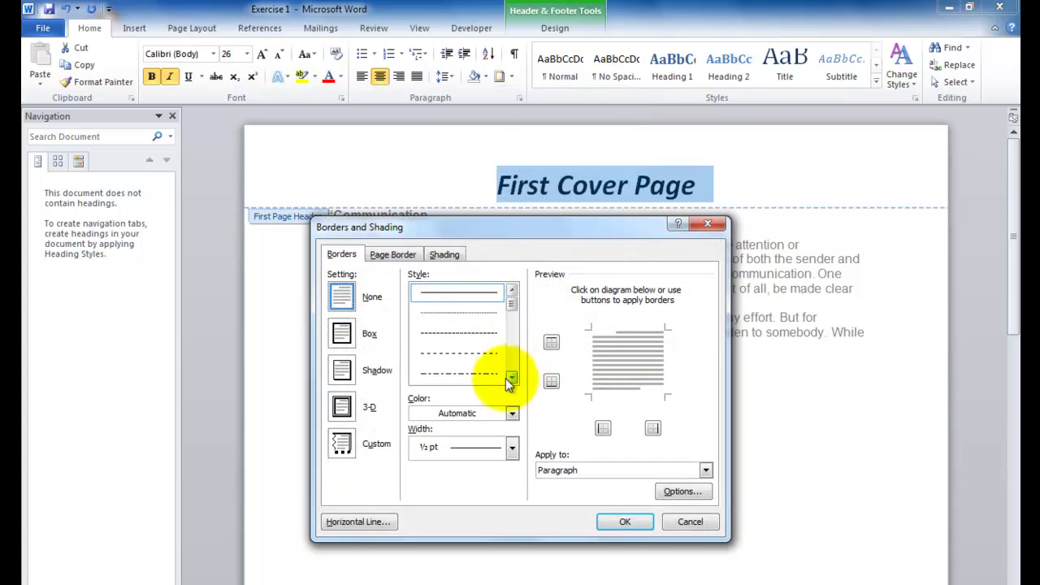
pyautogui.click(343, 407)
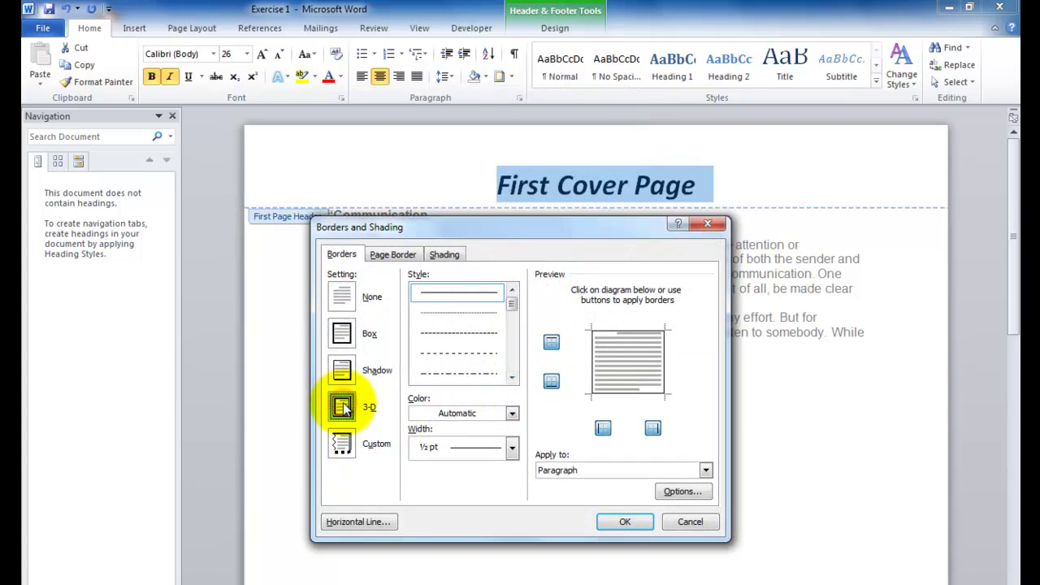
pyautogui.click(342, 370)
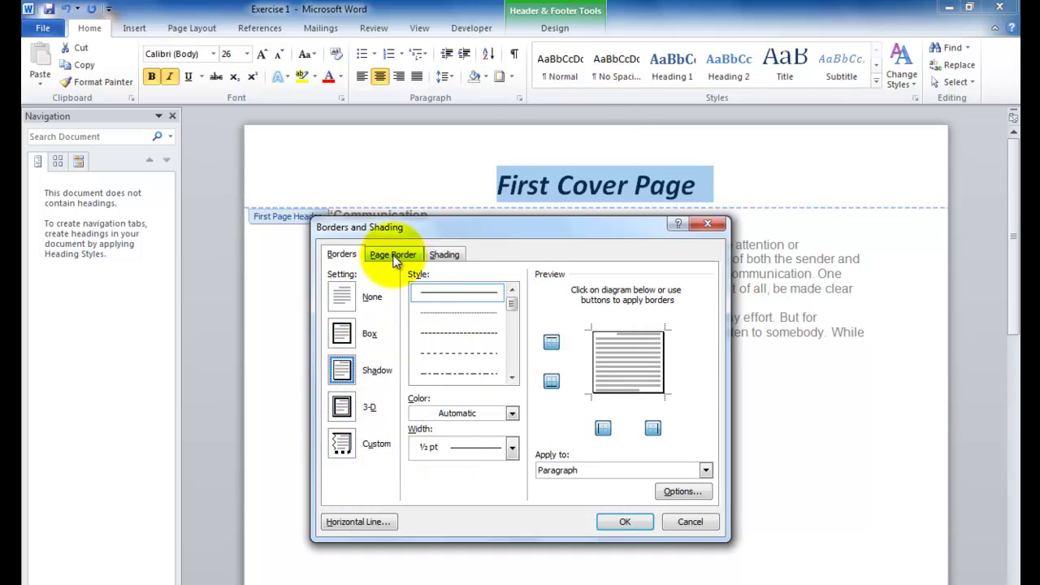
pyautogui.click(512, 448)
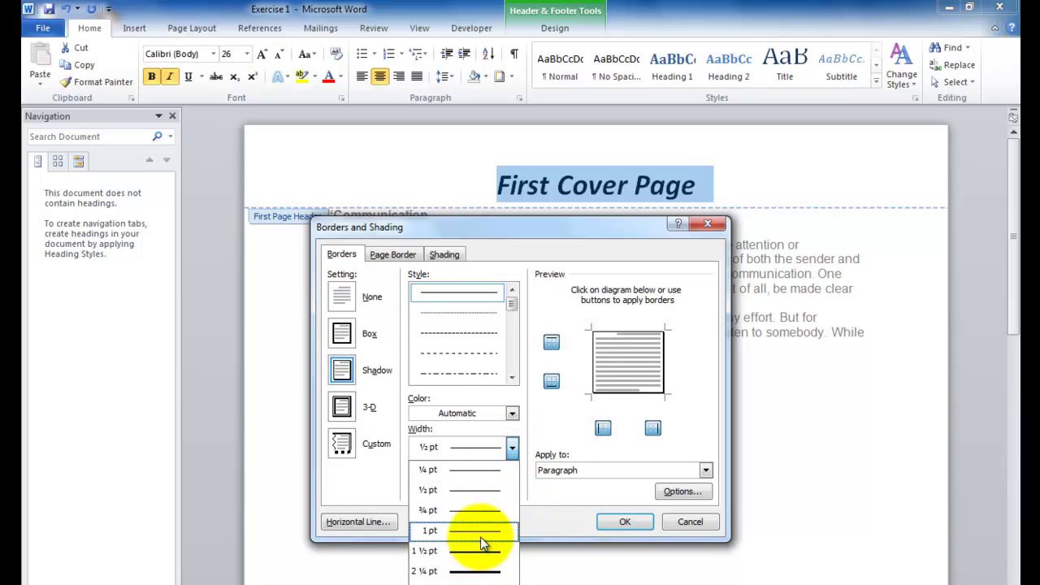
pyautogui.click(474, 569)
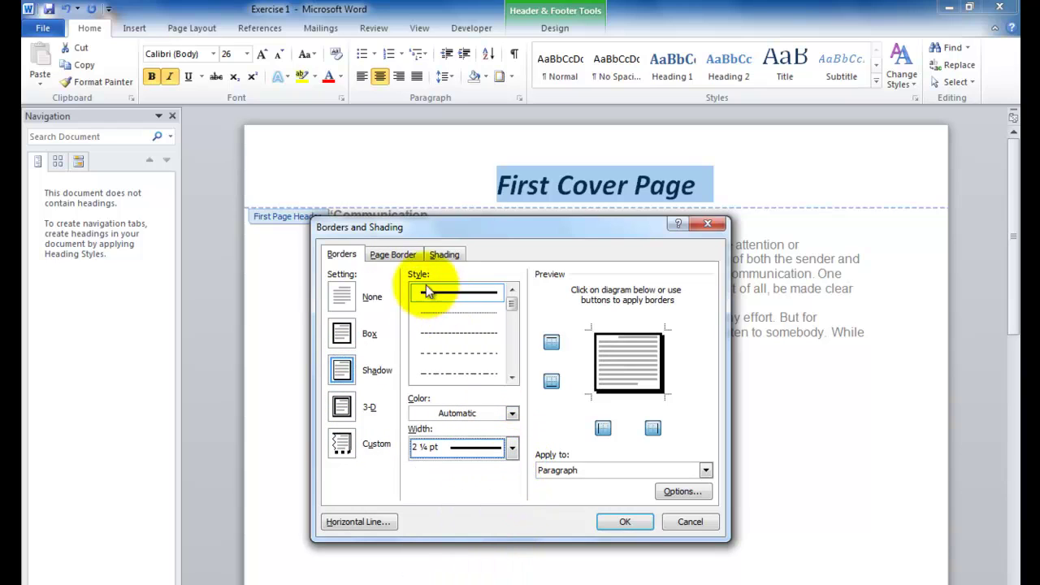
# Set the header paragraph's shading to a grey fill with a 25% pattern, and apply the border and shading.
pyautogui.click(400, 253)
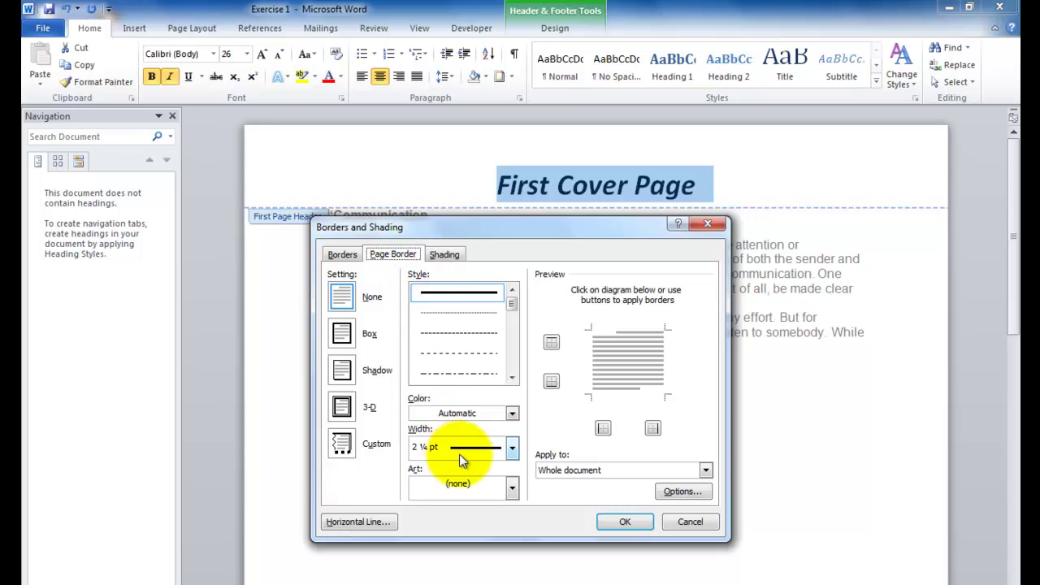
pyautogui.click(444, 255)
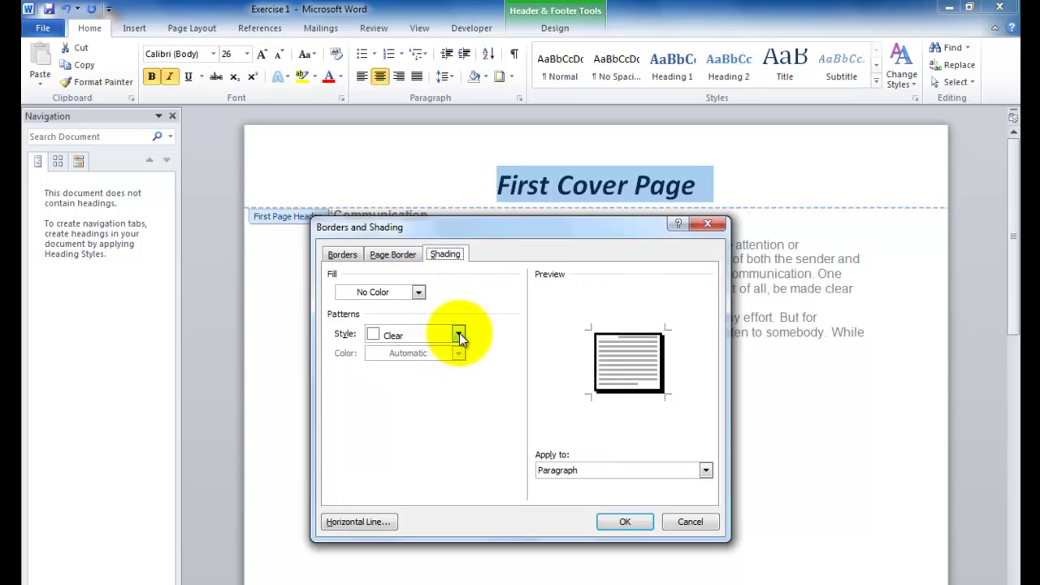
pyautogui.click(419, 292)
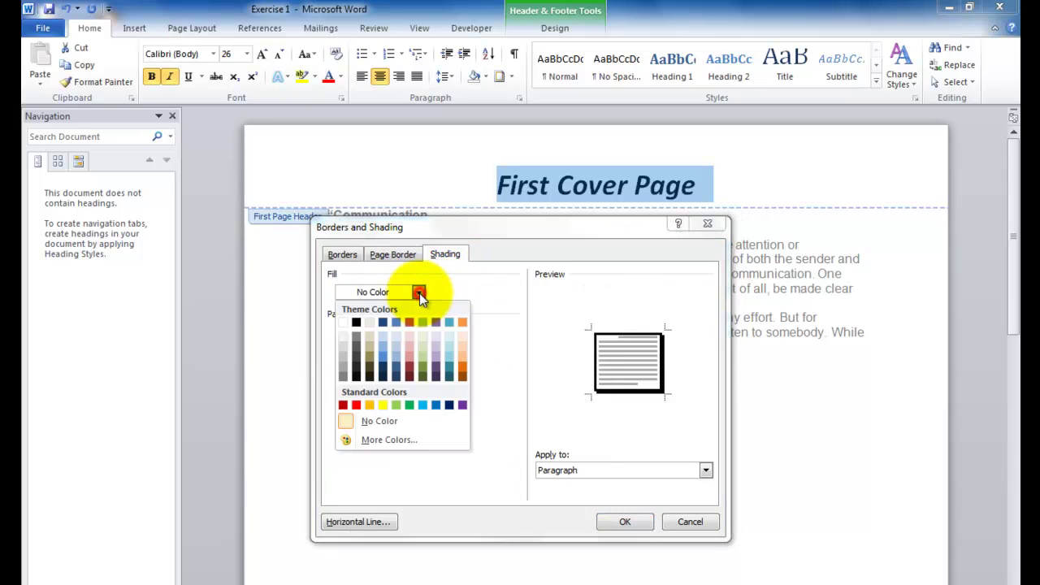
pyautogui.click(345, 356)
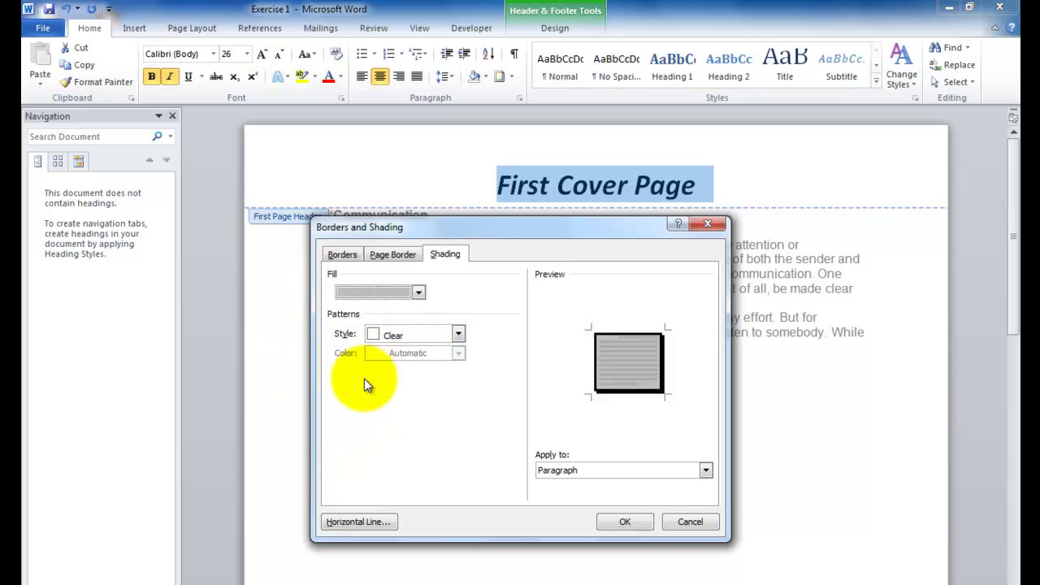
pyautogui.click(459, 337)
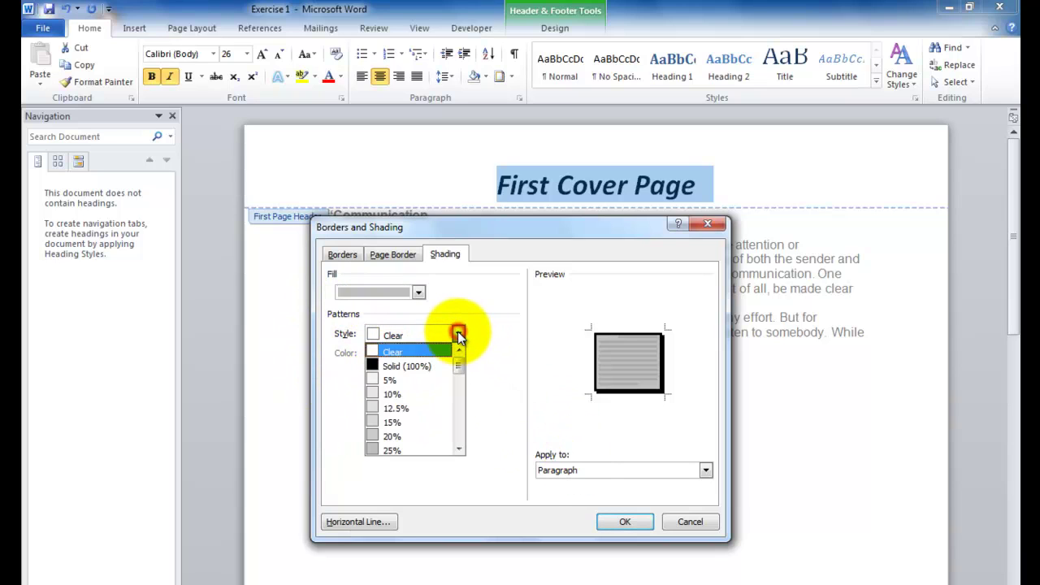
pyautogui.click(390, 452)
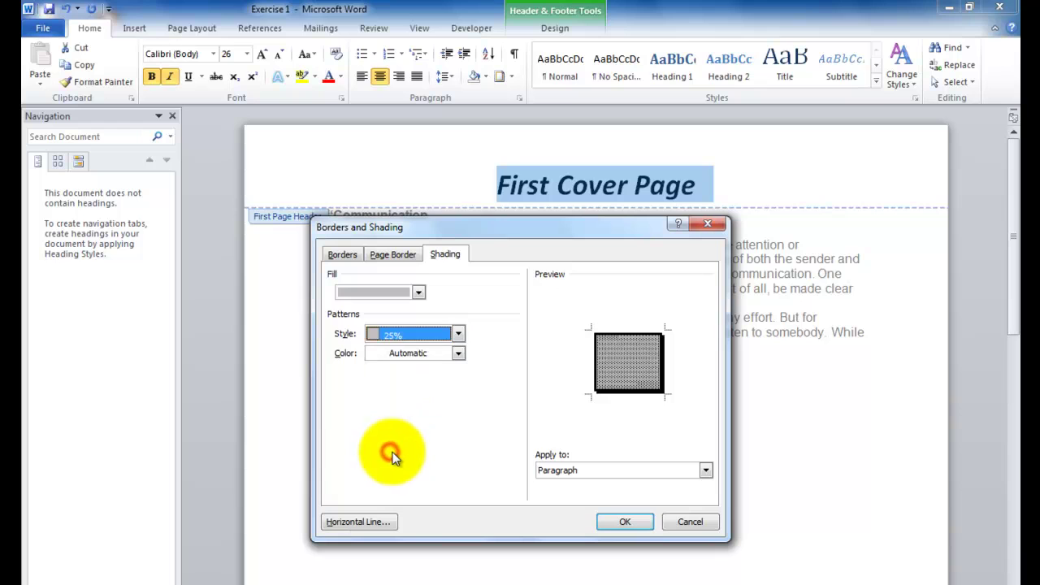
pyautogui.click(617, 521)
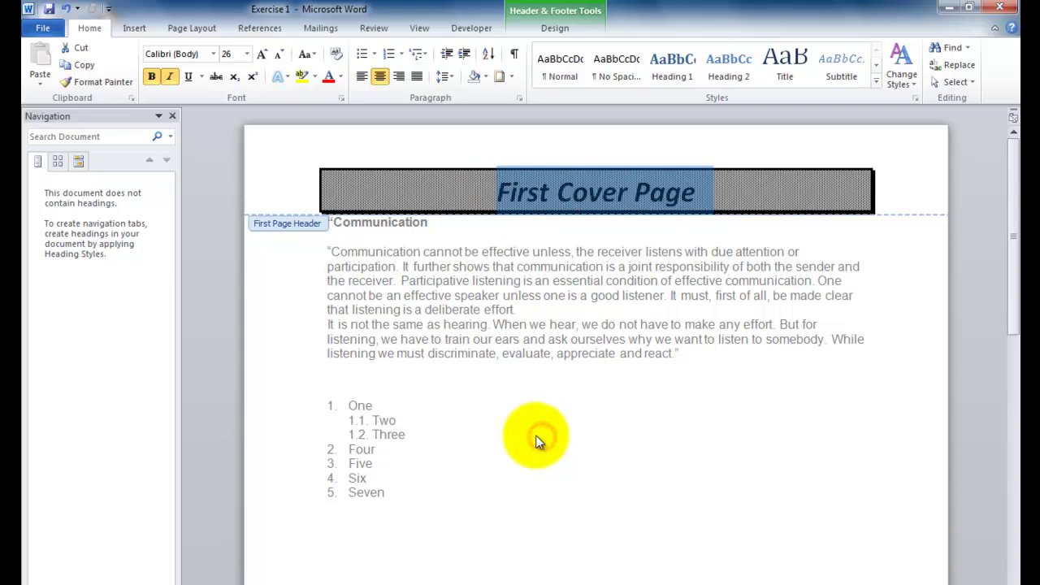
# Close header and footer editing and compare the first page's header with the second page's header and content.
pyautogui.click(549, 26)
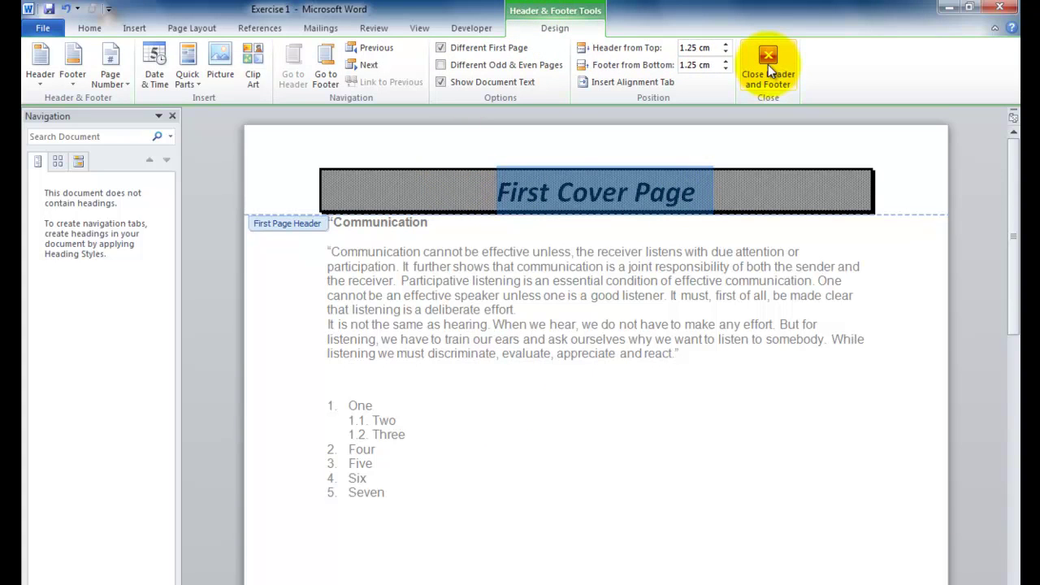
pyautogui.click(769, 65)
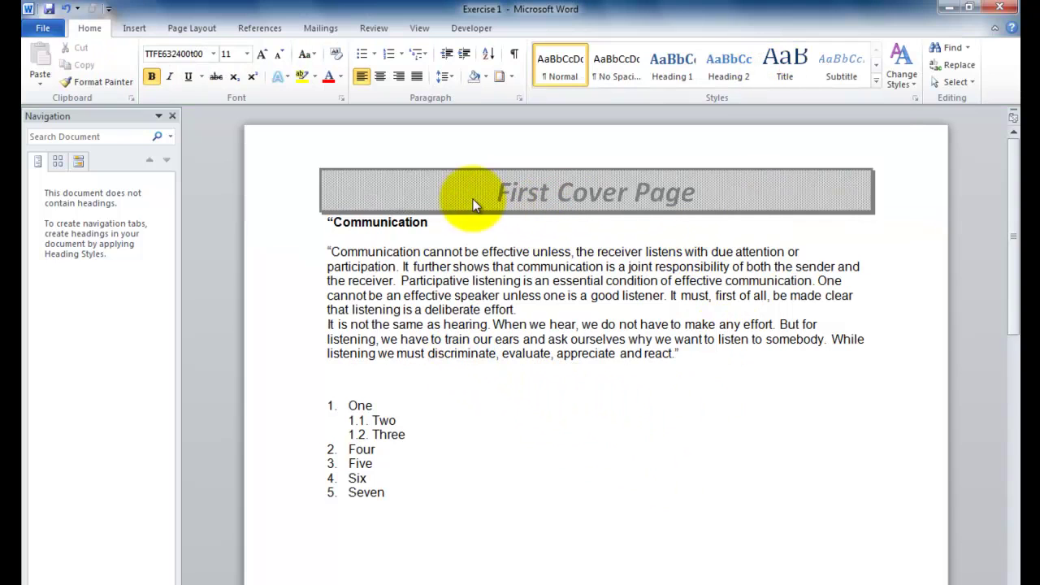
pyautogui.scroll(-10, 569, 239)
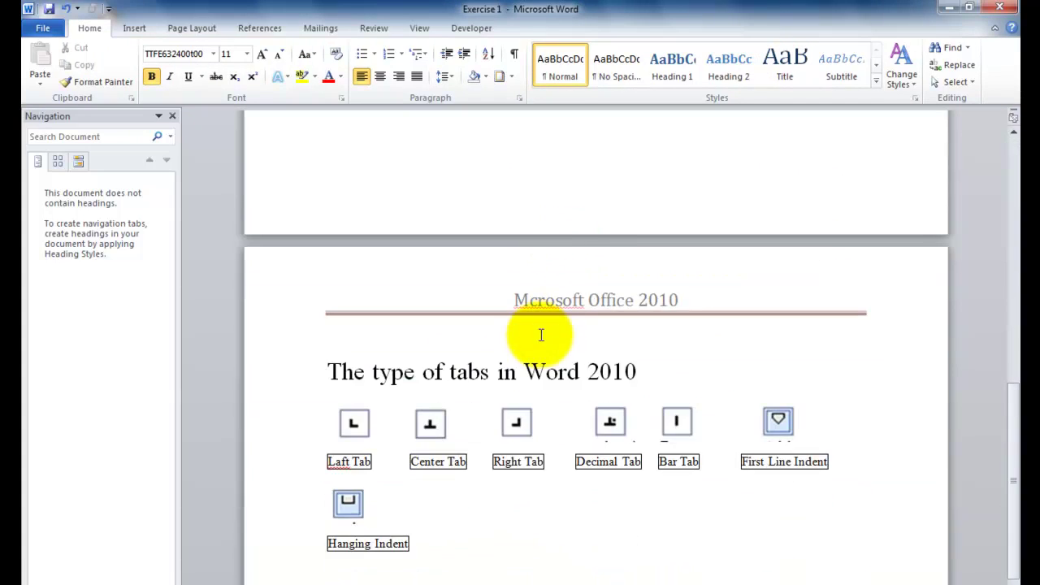
pyautogui.scroll(-5, 536, 362)
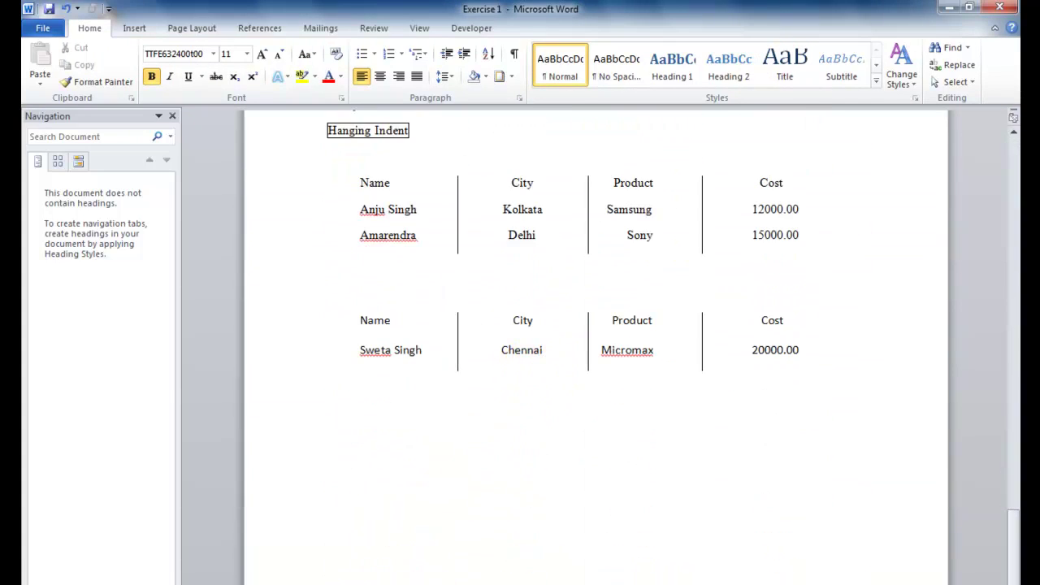
pyautogui.scroll(10, 574, 556)
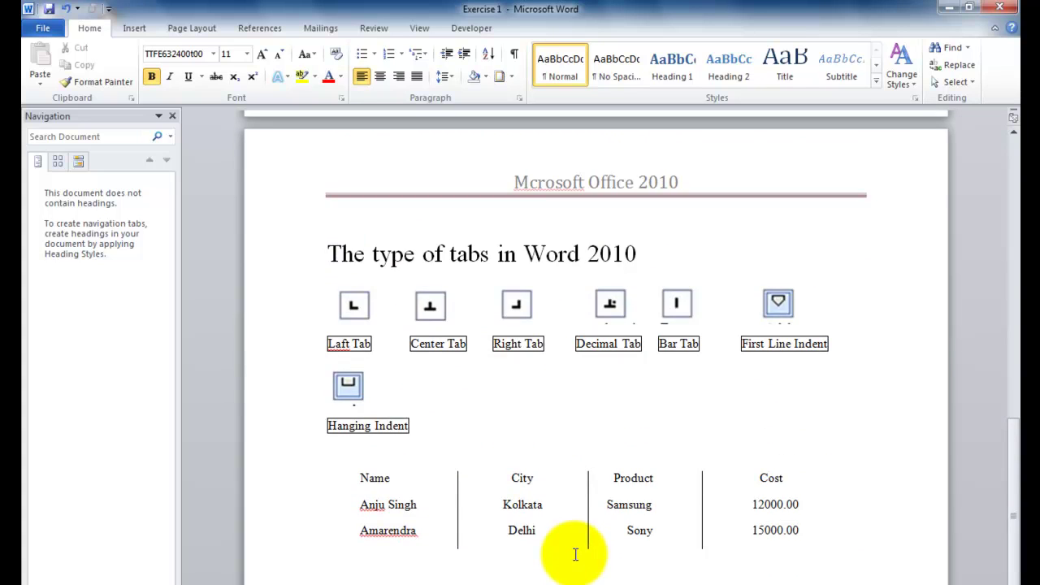
pyautogui.scroll(4, 569, 518)
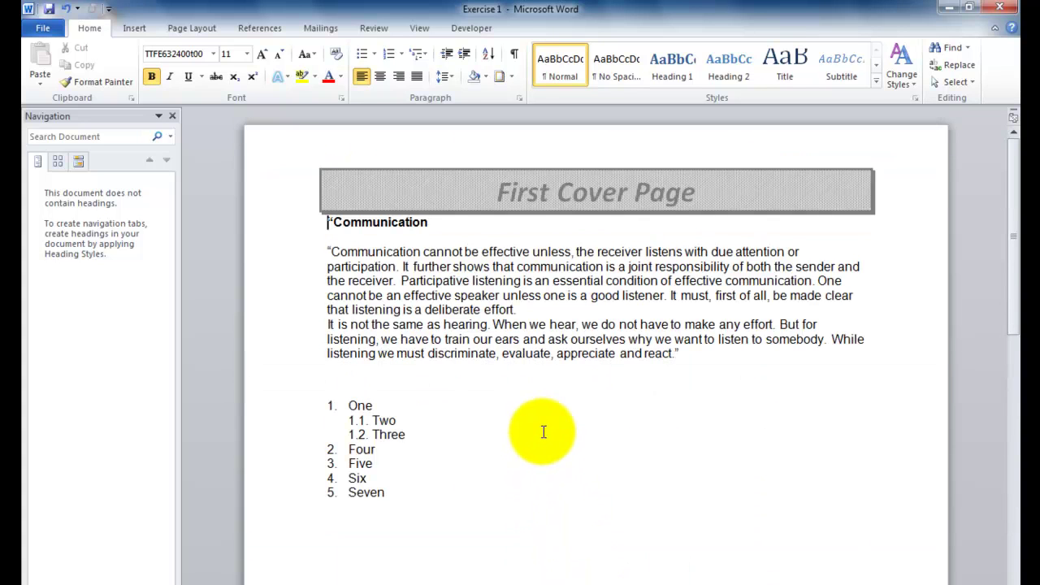
pyautogui.scroll(-15, 333, 195)
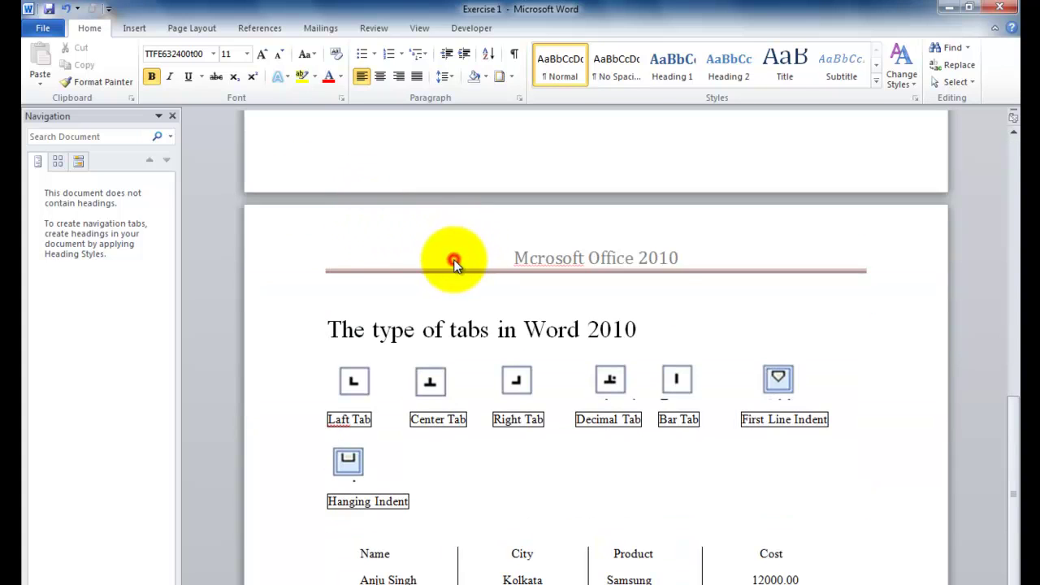
# Open the second page's header and footer for editing and place the insertion point between the footer's page number and date.
pyautogui.doubleClick(454, 259)
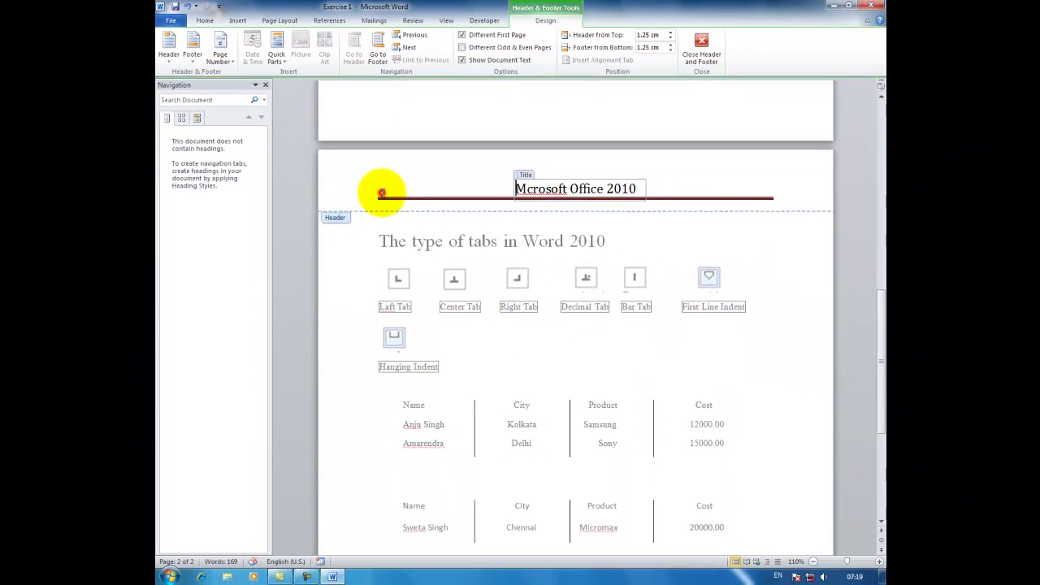
pyautogui.click(381, 193)
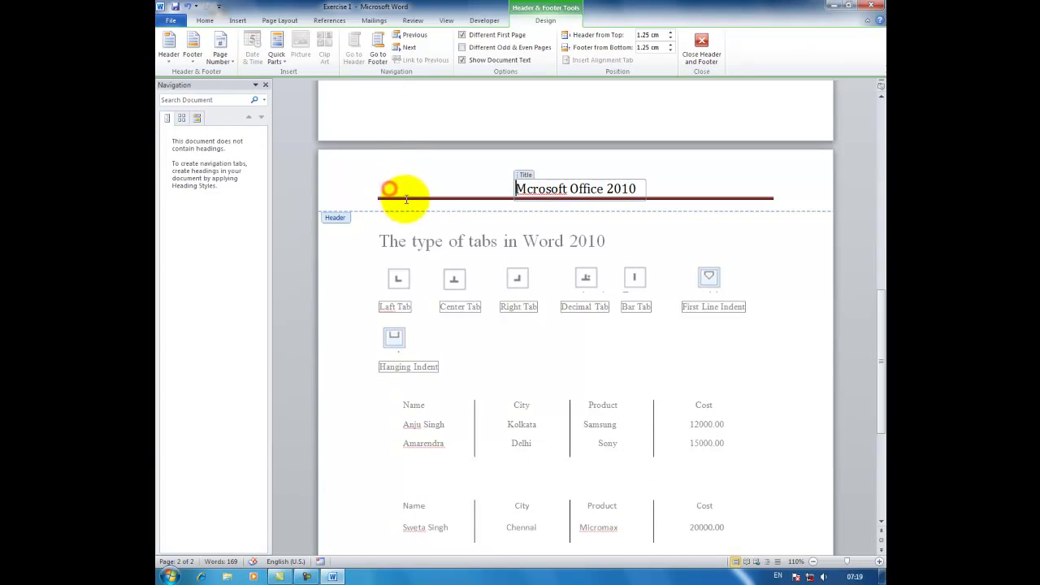
pyautogui.click(365, 176)
pyautogui.click(378, 187)
pyautogui.scroll(-6, 396, 187)
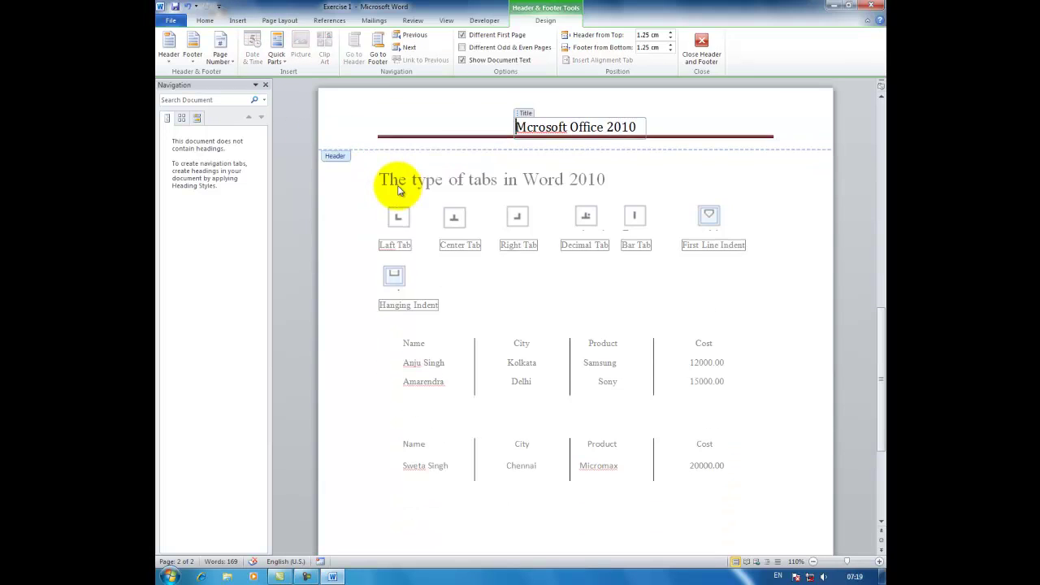
pyautogui.click(365, 518)
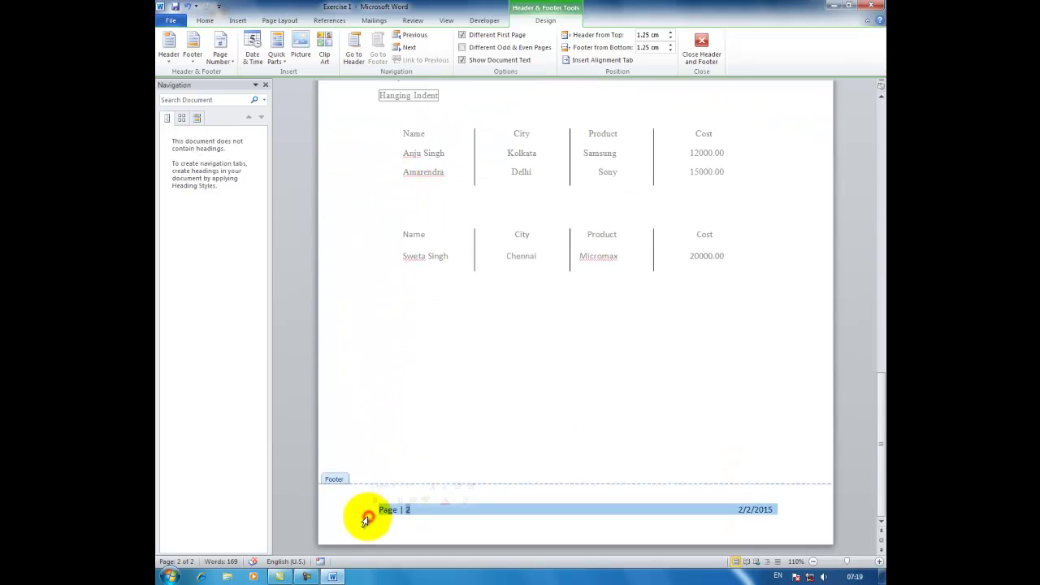
pyautogui.click(423, 512)
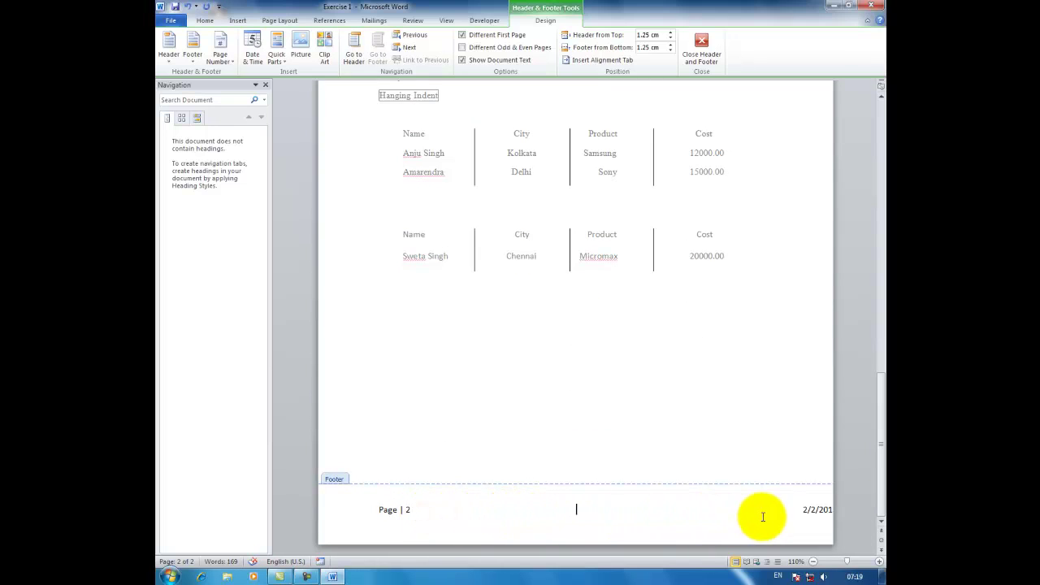
pyautogui.click(802, 510)
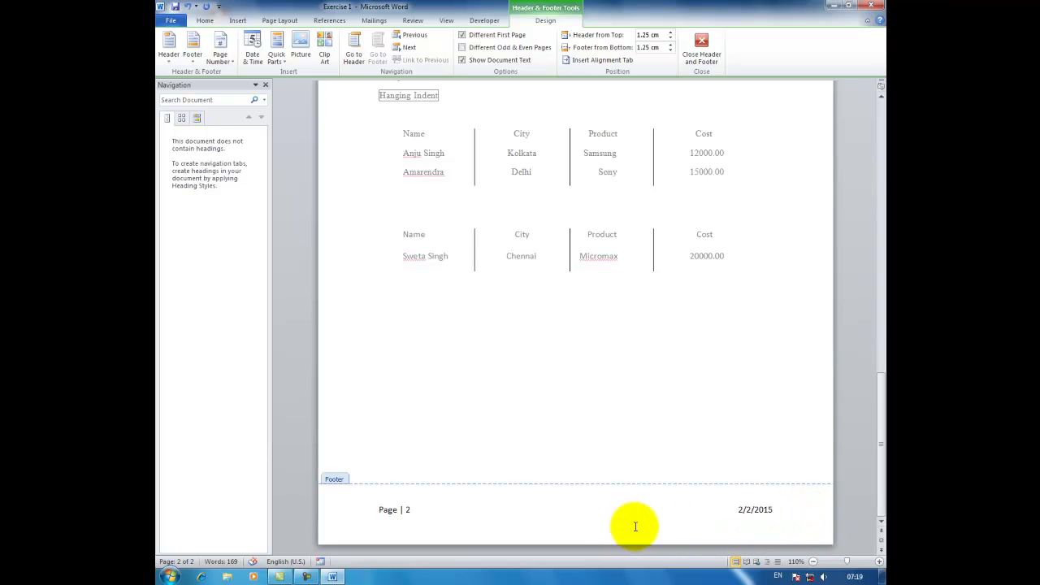
pyautogui.click(577, 507)
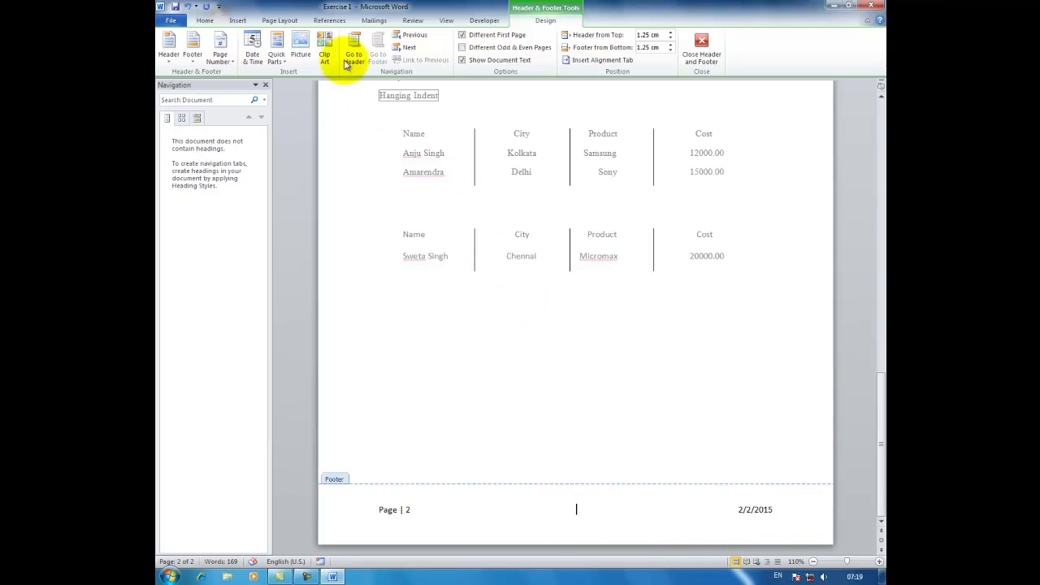
# Insert the Hydrangeas sample picture at the centre of the footer and shrink it to about 1.76 cm high by 2.35 cm wide.
pyautogui.click(301, 55)
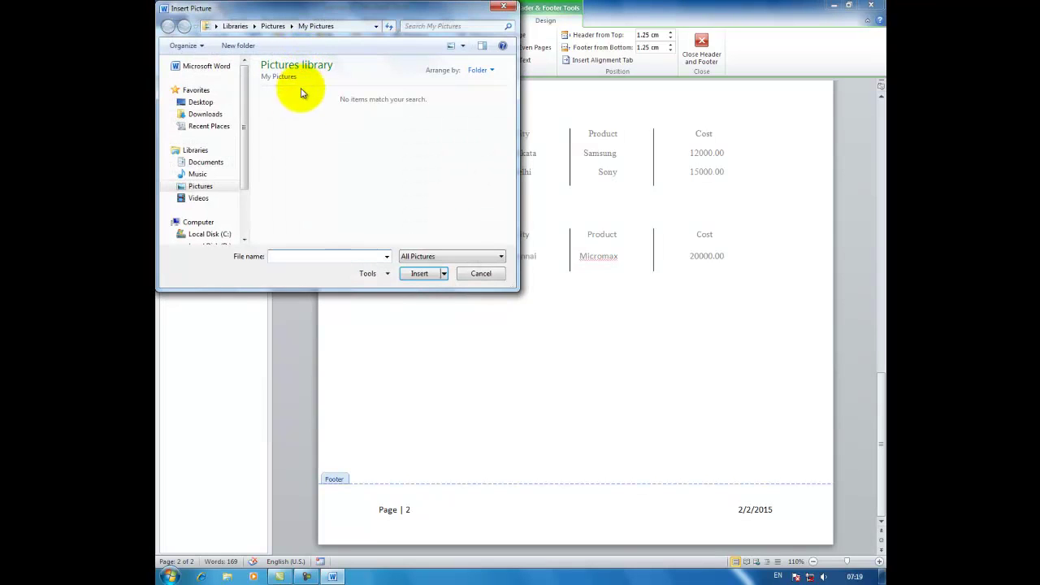
pyautogui.click(201, 187)
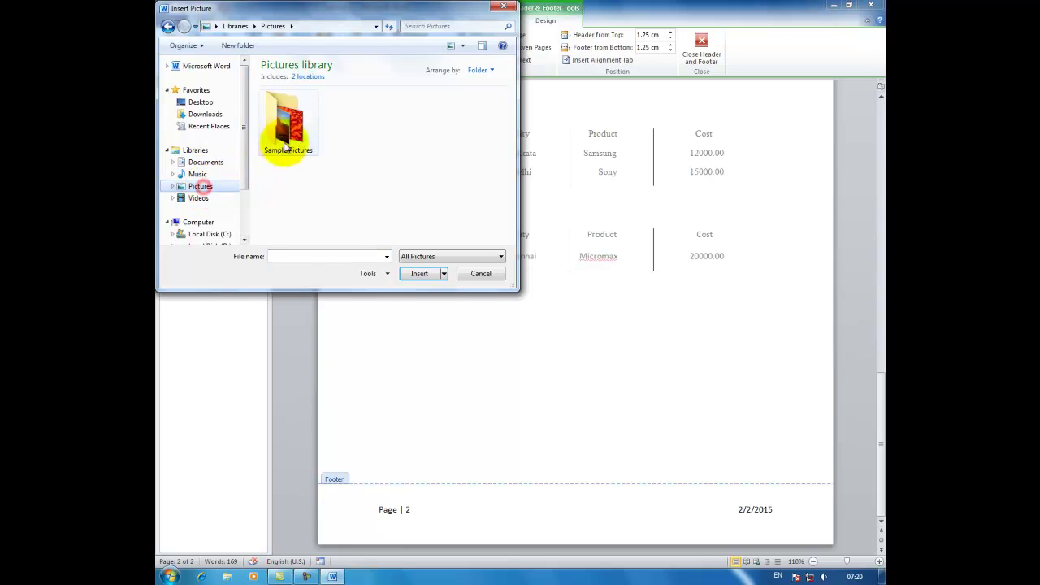
pyautogui.doubleClick(289, 132)
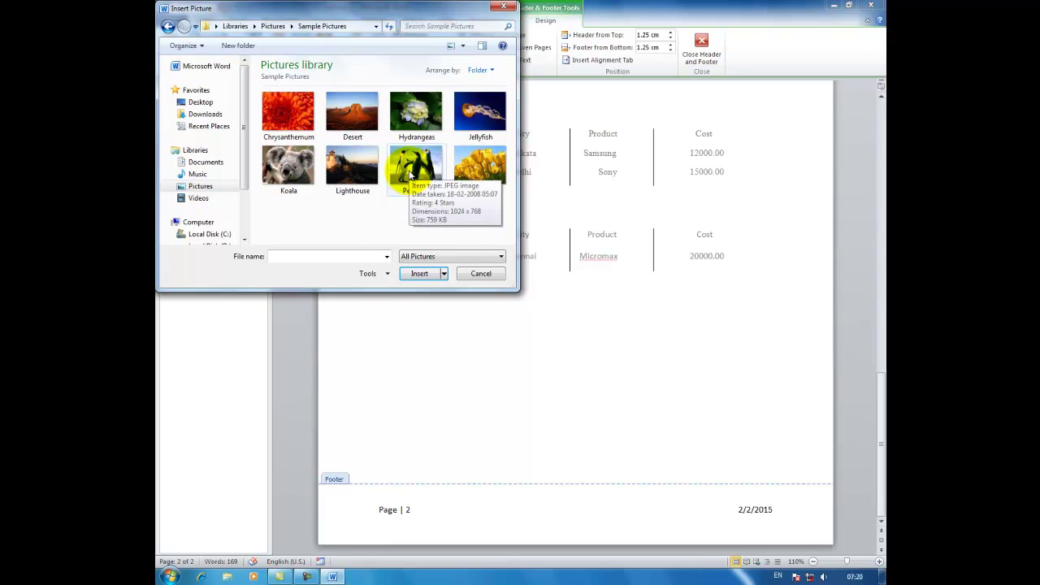
pyautogui.doubleClick(416, 114)
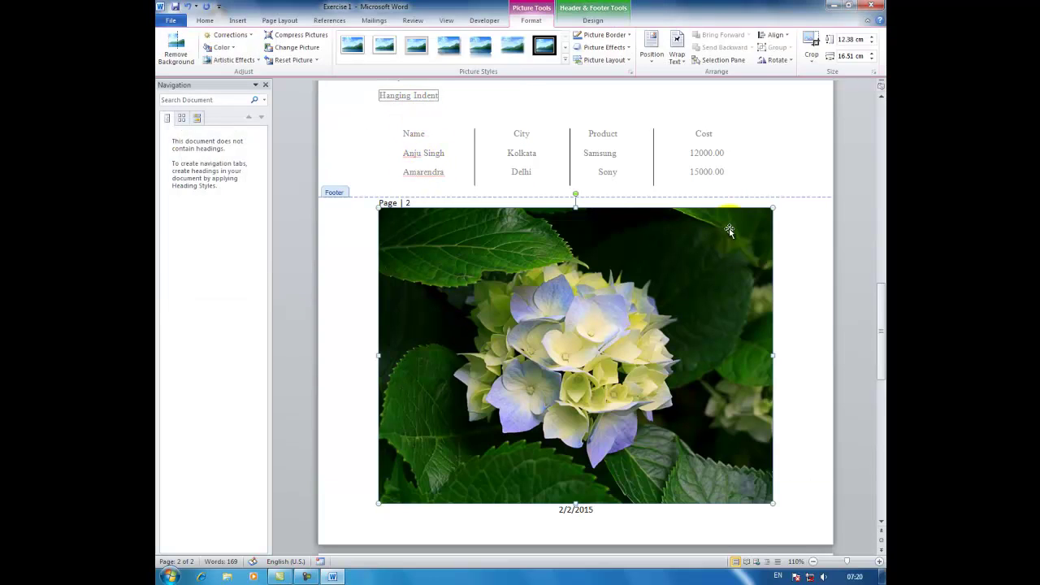
pyautogui.click(774, 207)
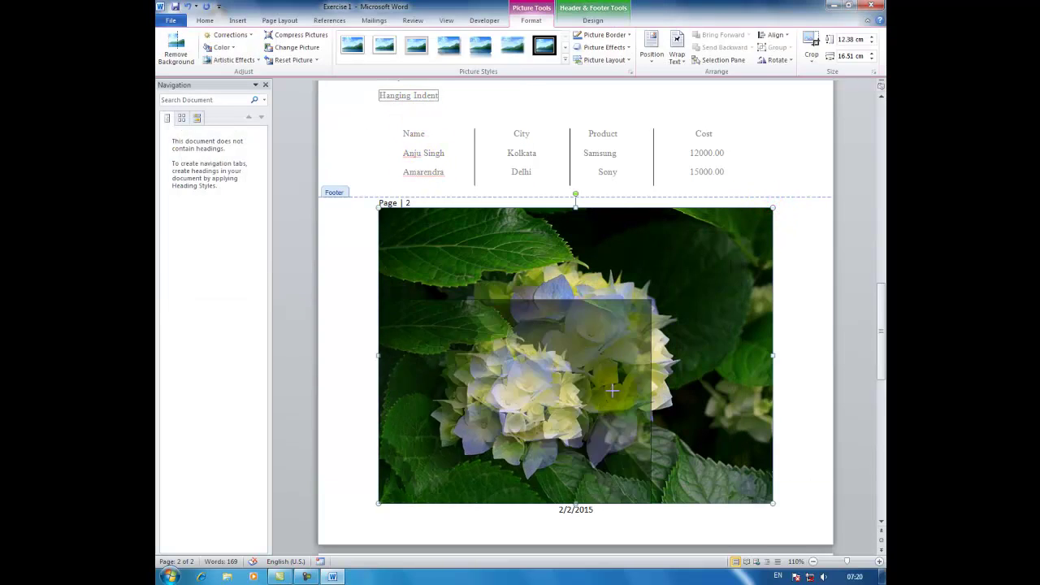
pyautogui.moveTo(488, 476); pyautogui.dragTo(436, 482)
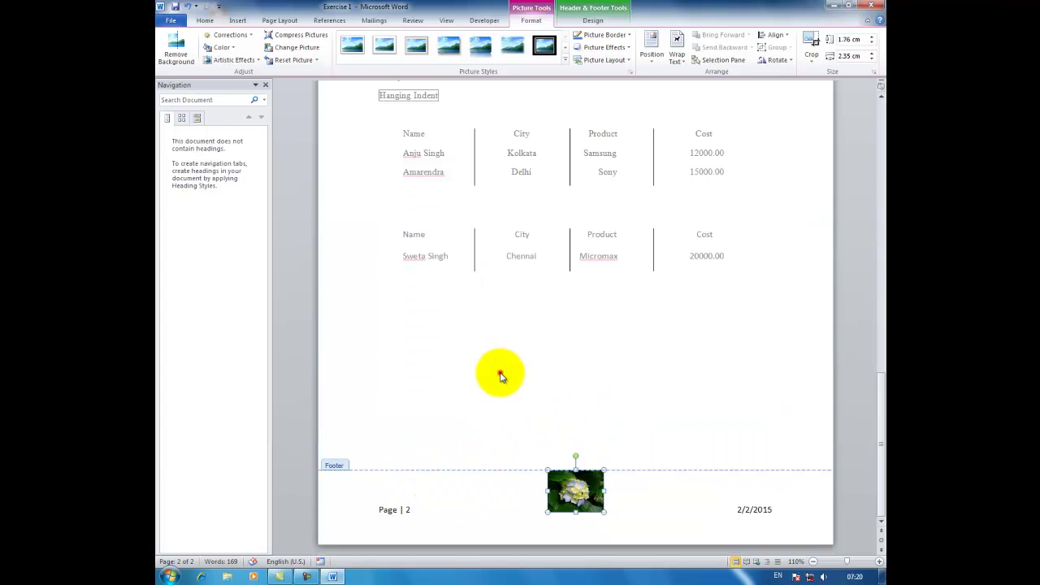
# Review the headers and footers on both pages, including the footer picture, both in header and footer editing and after leaving it.
pyautogui.scroll(10, 516, 379)
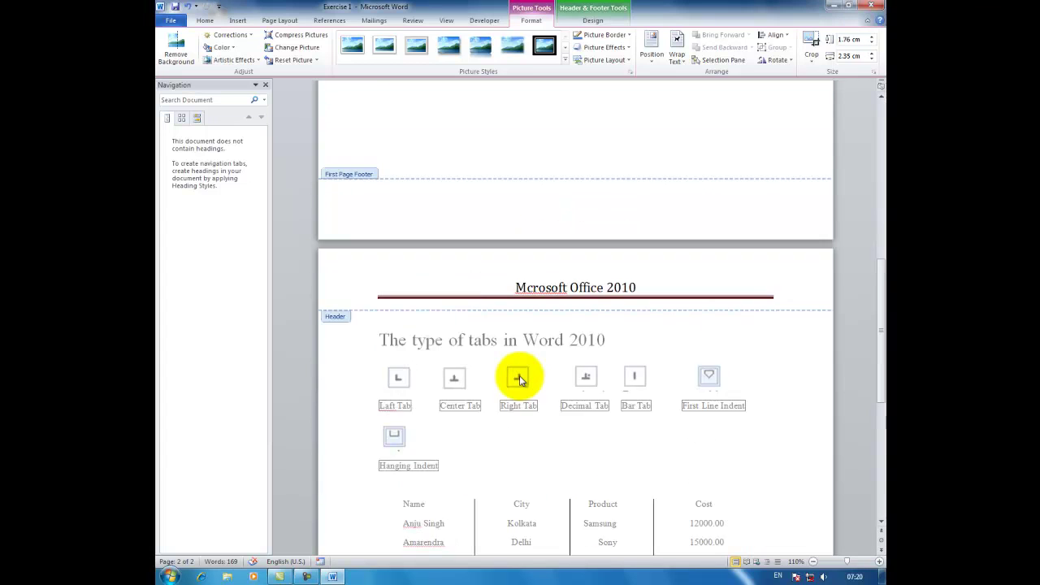
pyautogui.scroll(5, 519, 379)
pyautogui.scroll(-5, 519, 379)
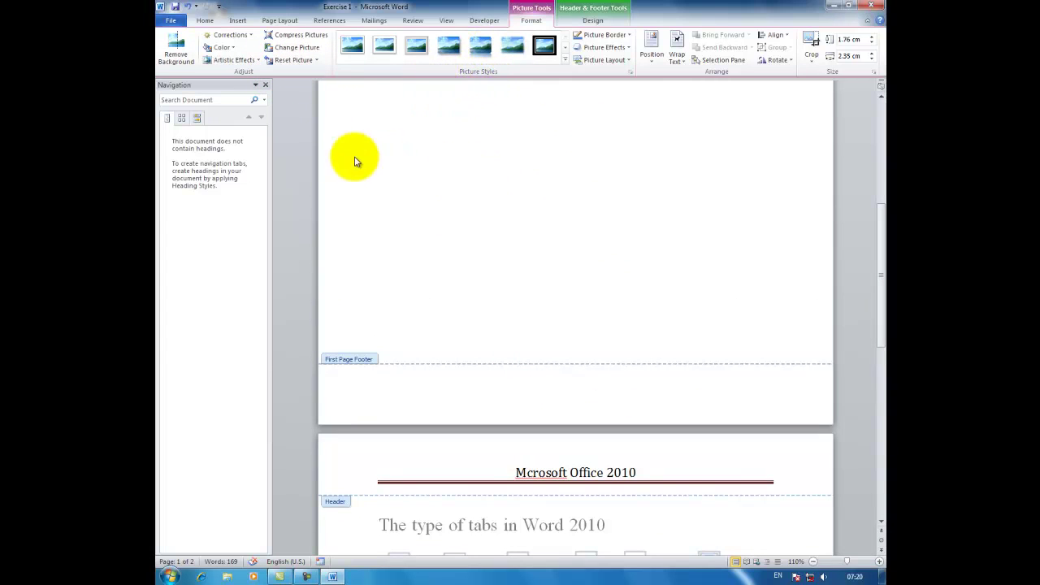
pyautogui.scroll(-8, 514, 225)
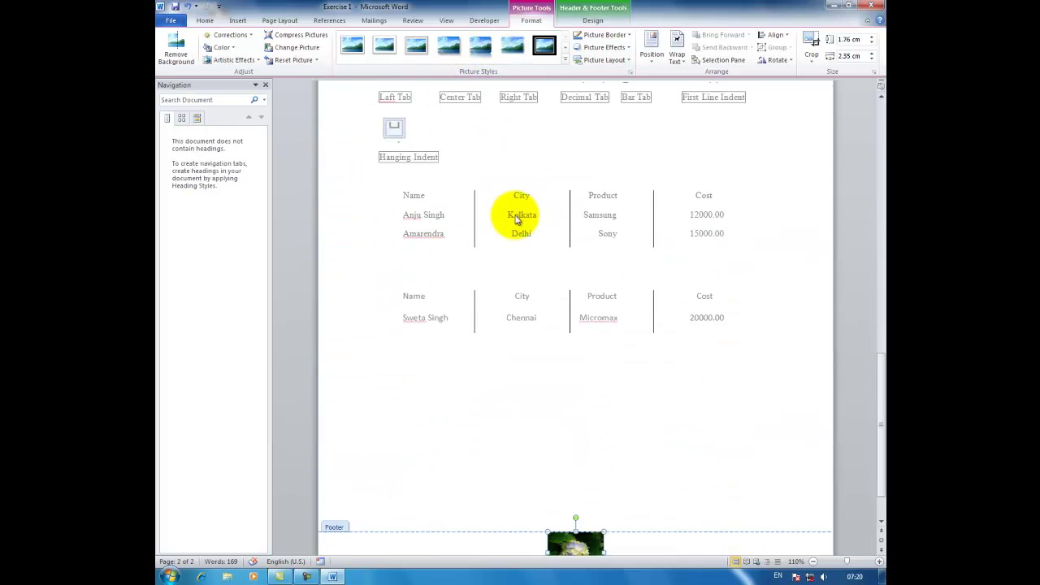
pyautogui.scroll(-2, 518, 236)
pyautogui.scroll(10, 516, 251)
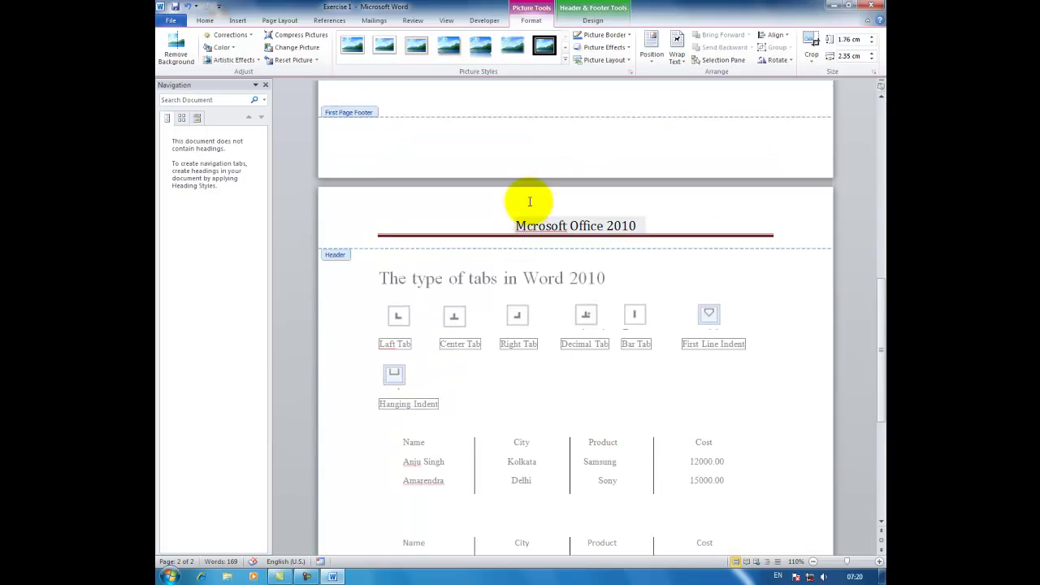
pyautogui.doubleClick(611, 302)
pyautogui.scroll(-10, 580, 263)
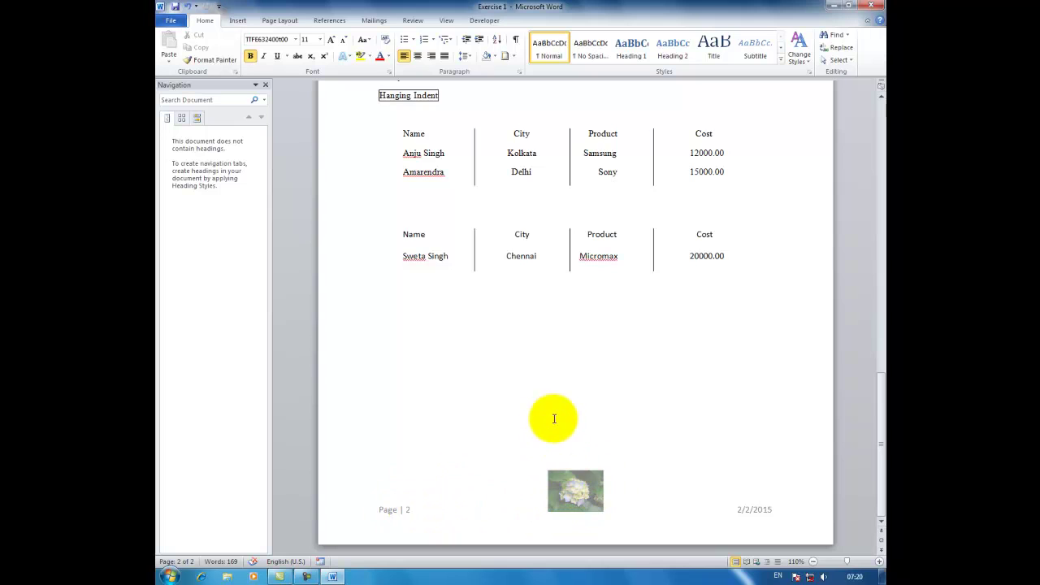
pyautogui.scroll(10, 529, 395)
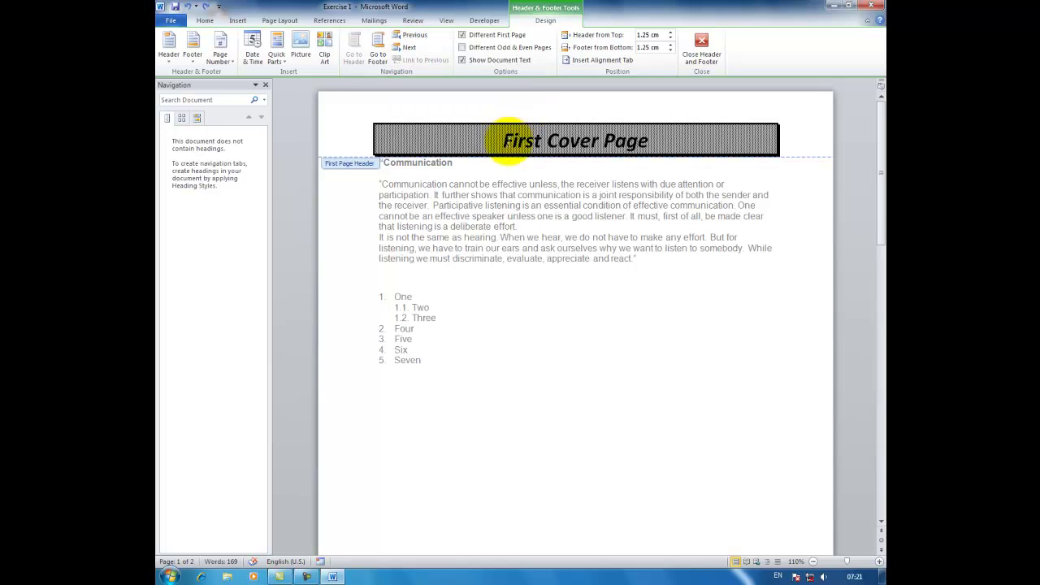
# Go from the first page header to the second page's header and back, and from the first page footer to the second page's footer.
pyautogui.click(409, 48)
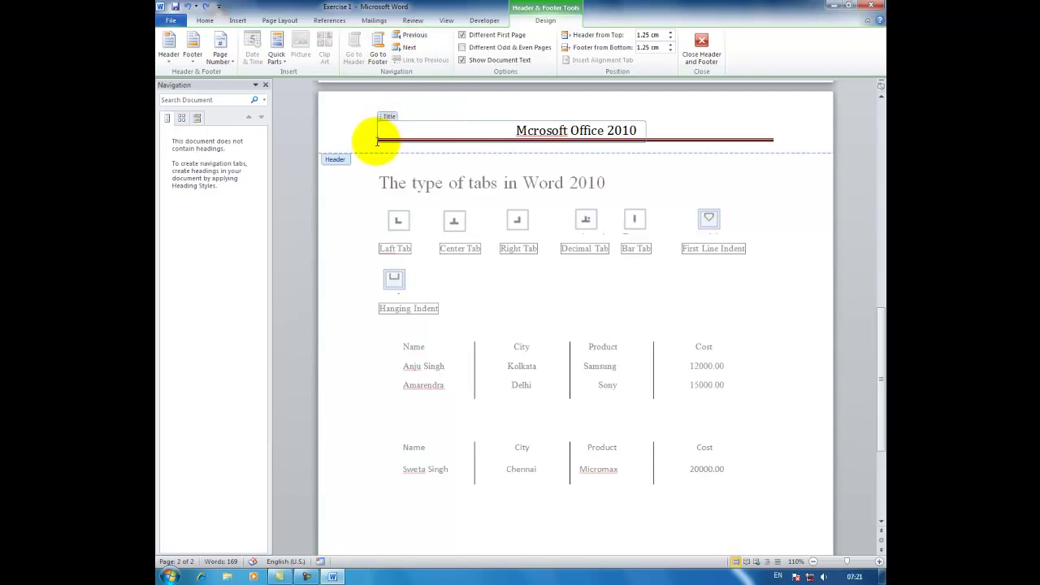
pyautogui.click(411, 35)
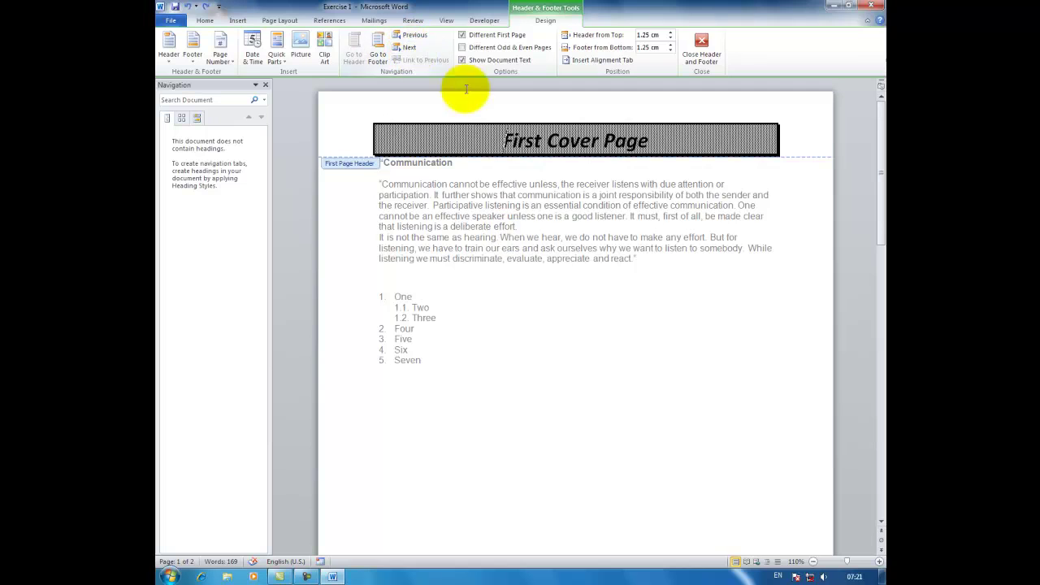
pyautogui.scroll(-5, 494, 145)
pyautogui.scroll(-8, 500, 147)
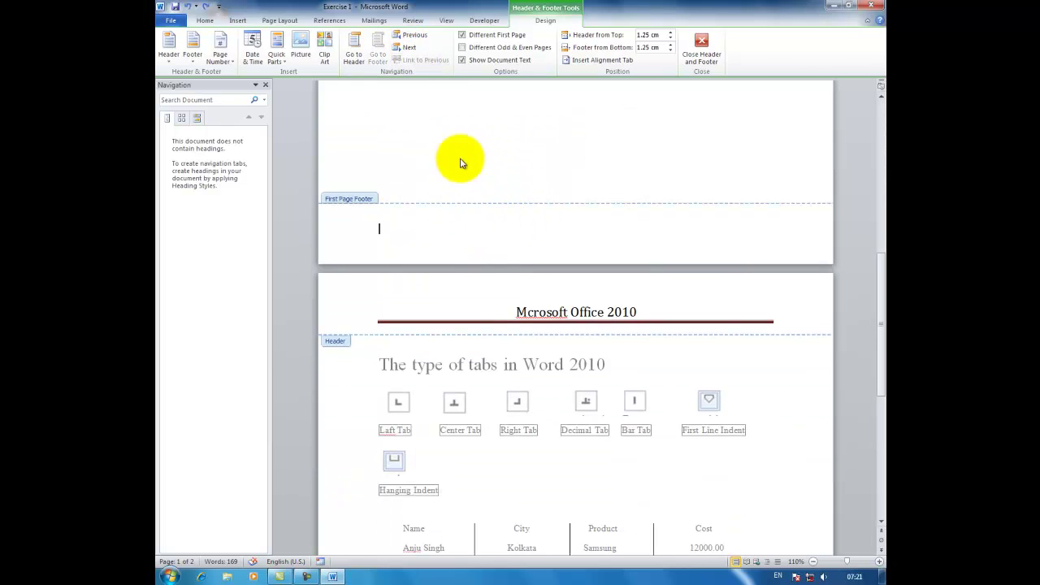
pyautogui.click(410, 47)
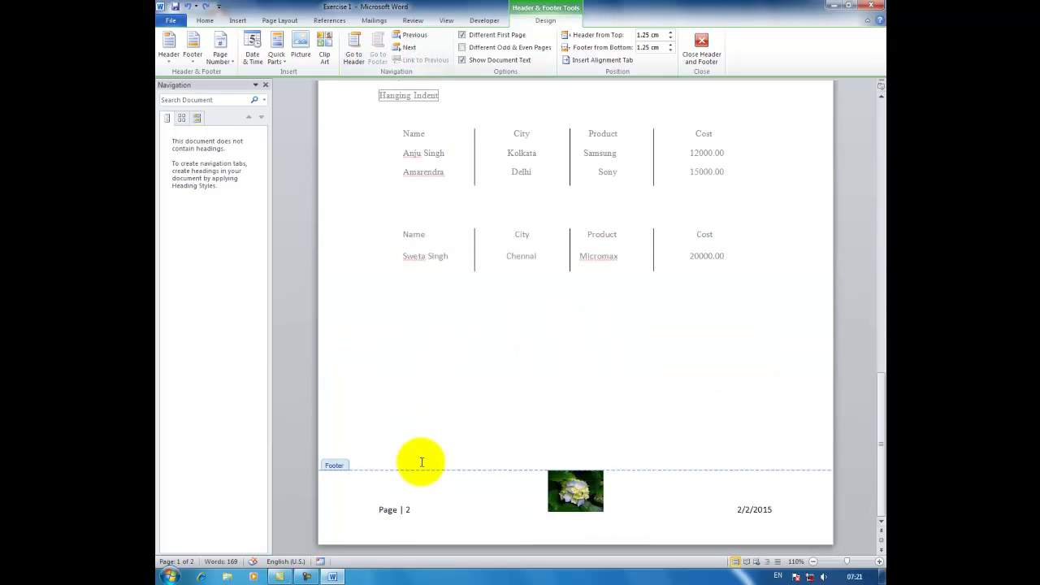
pyautogui.scroll(4, 436, 364)
pyautogui.scroll(7, 437, 363)
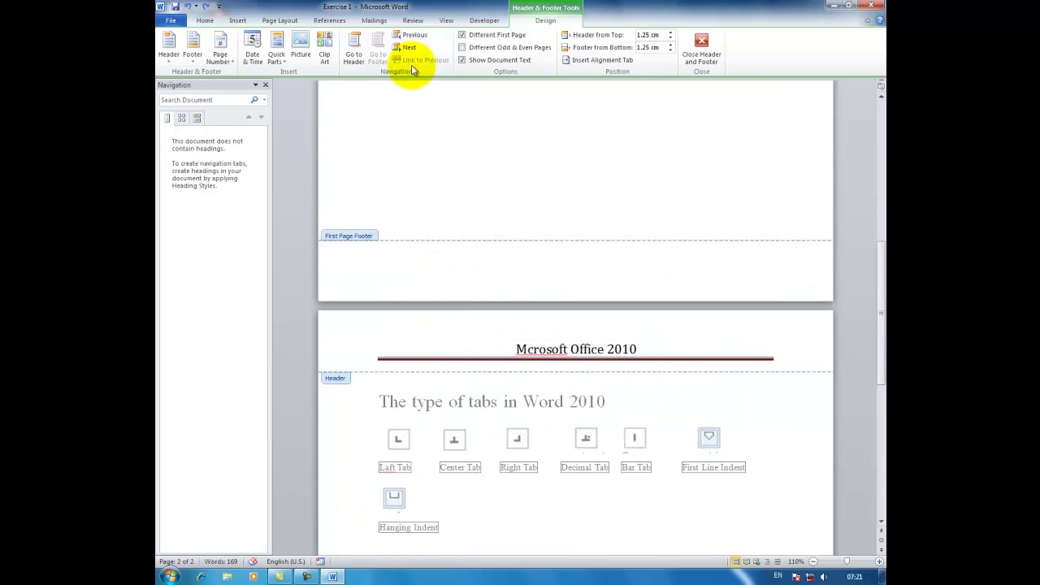
pyautogui.scroll(18, 455, 276)
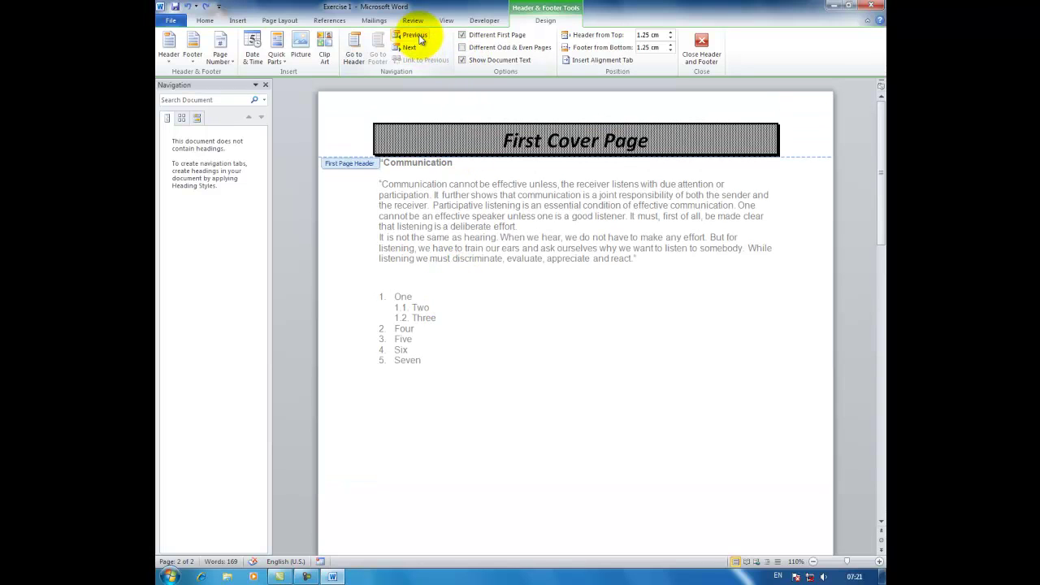
# Check the first page footer area, and go to the second page's header and back to the "First Cover Page" header.
pyautogui.scroll(-7, 494, 281)
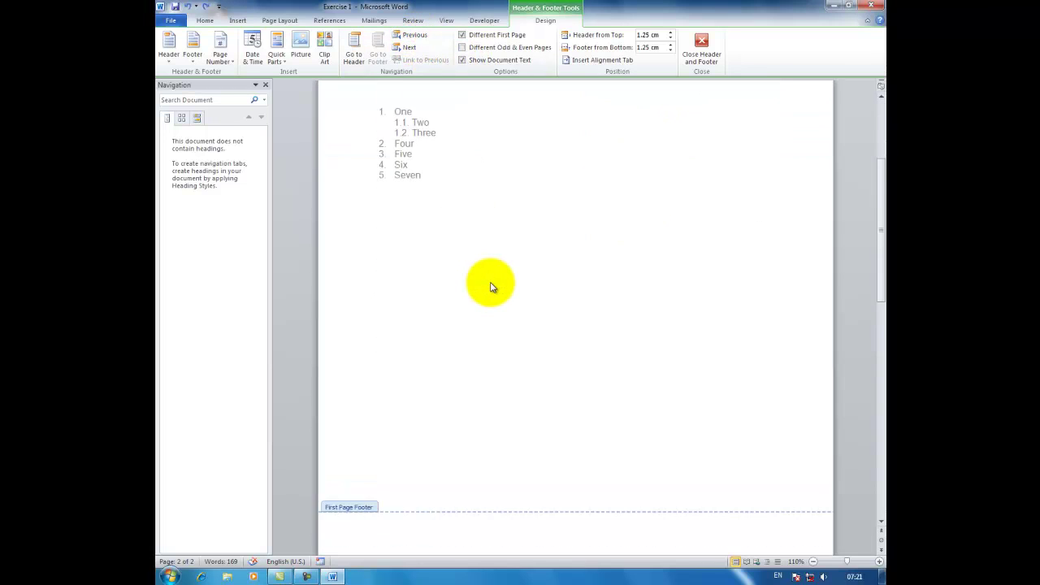
pyautogui.scroll(5, 491, 286)
pyautogui.scroll(2, 491, 286)
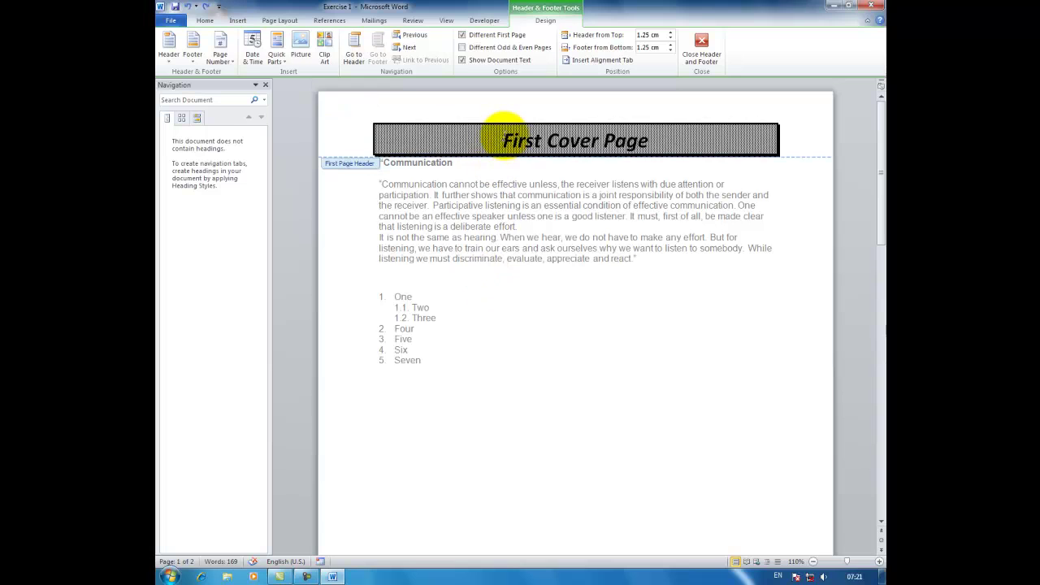
pyautogui.click(410, 49)
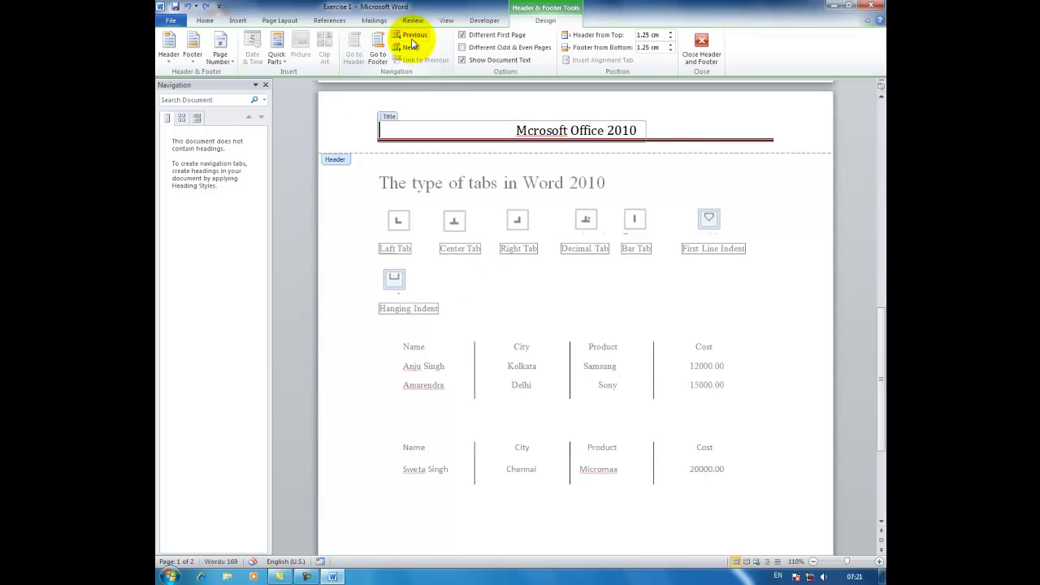
pyautogui.click(412, 36)
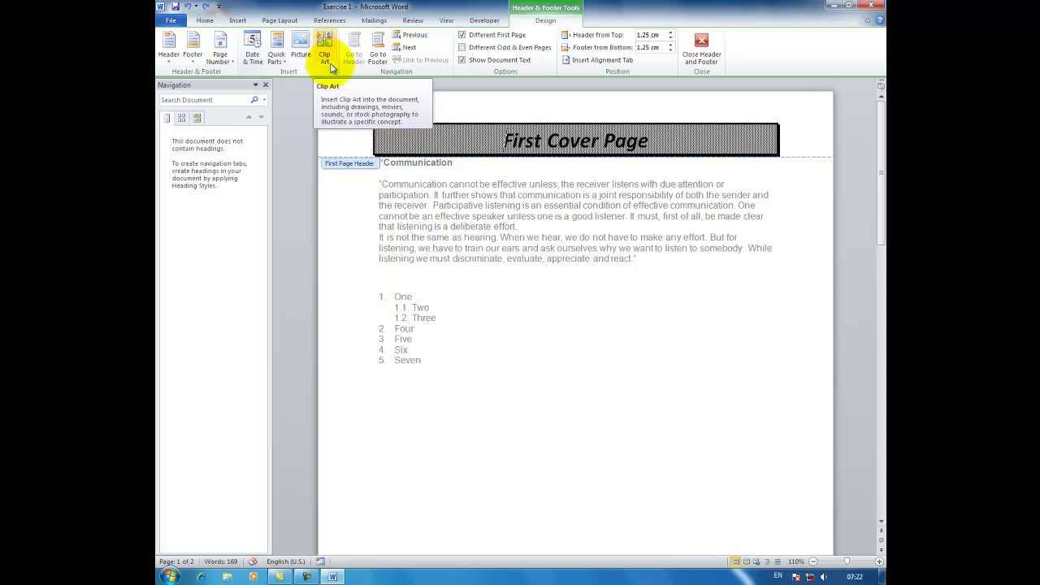
# Set the header's distance from the top of the page to 1.2 cm.
pyautogui.click(648, 35)
pyautogui.write('1.2')
pyautogui.press('Tab')
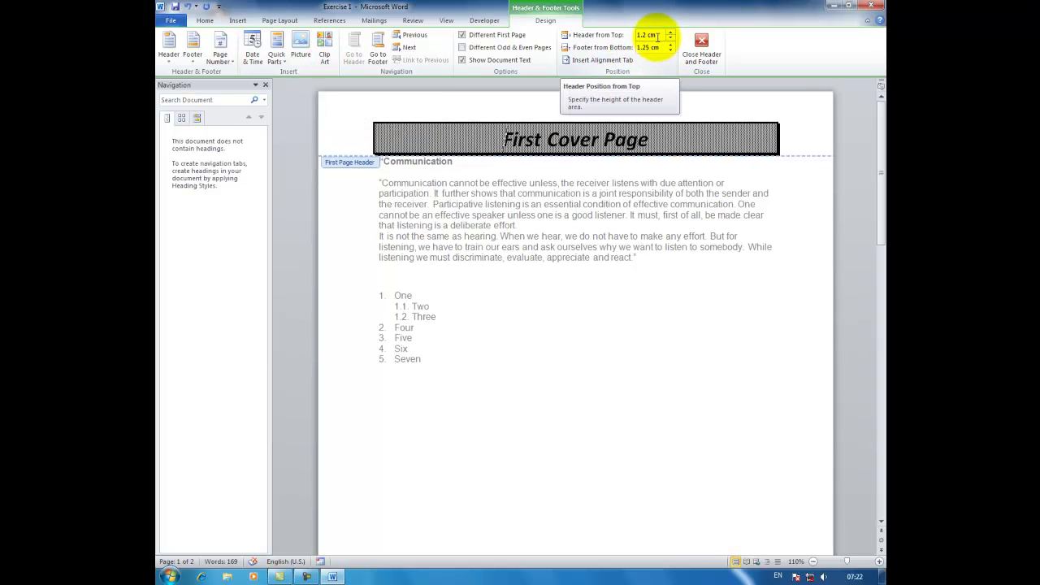